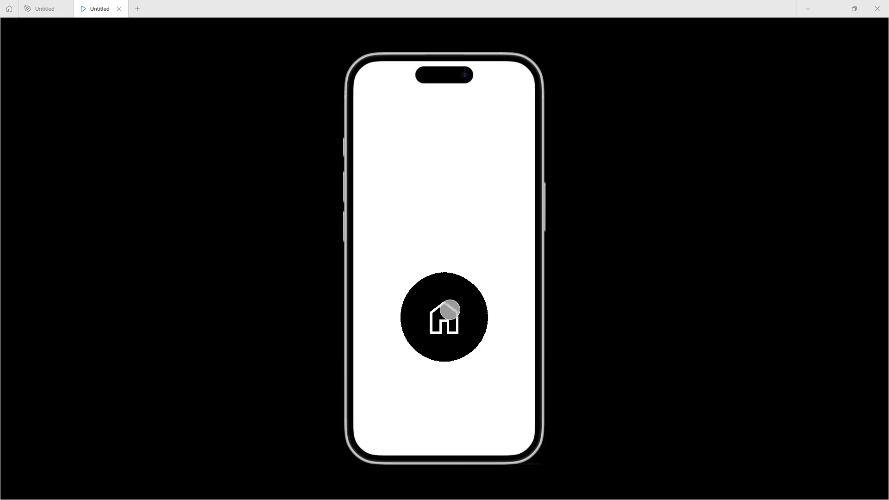
# - Try out the home button in the prototype preview to see how the menu circles open and close
pyautogui.click(450, 310)
pyautogui.click(456, 319)
pyautogui.click(484, 322)
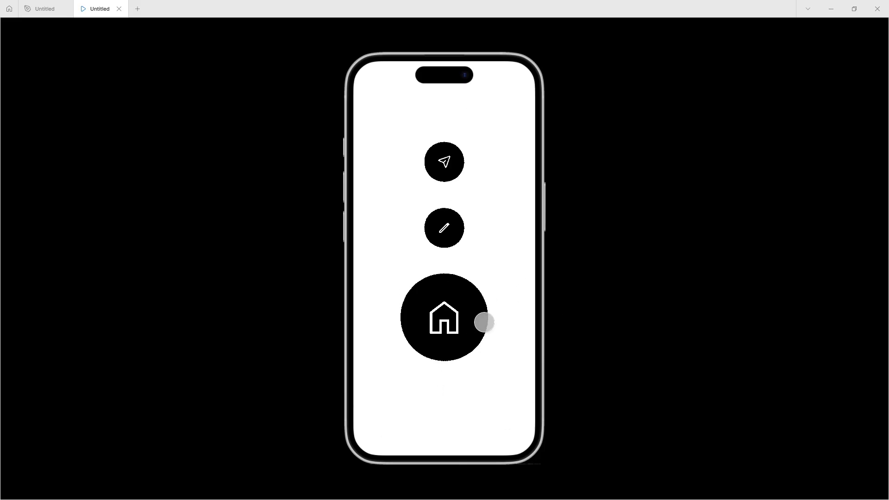
pyautogui.click(485, 322)
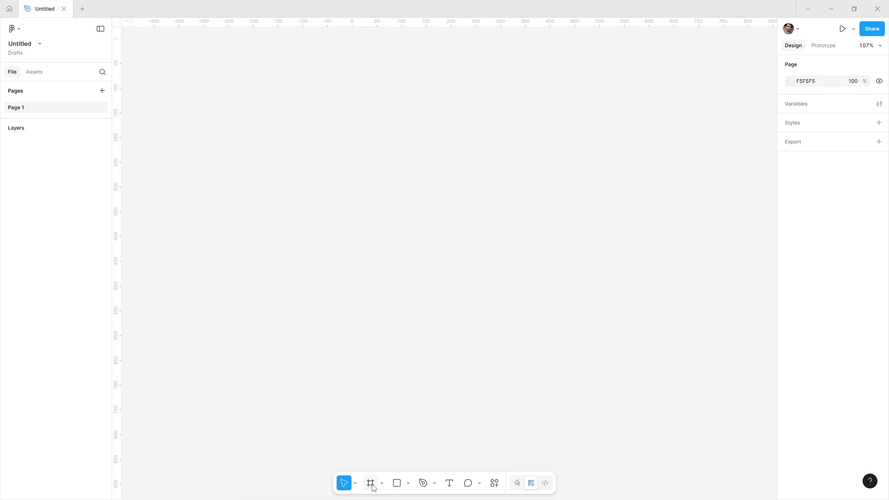
# - Add an iPhone 16 frame and draw a circle about 208 px wide in its lower half
pyautogui.click(372, 486)
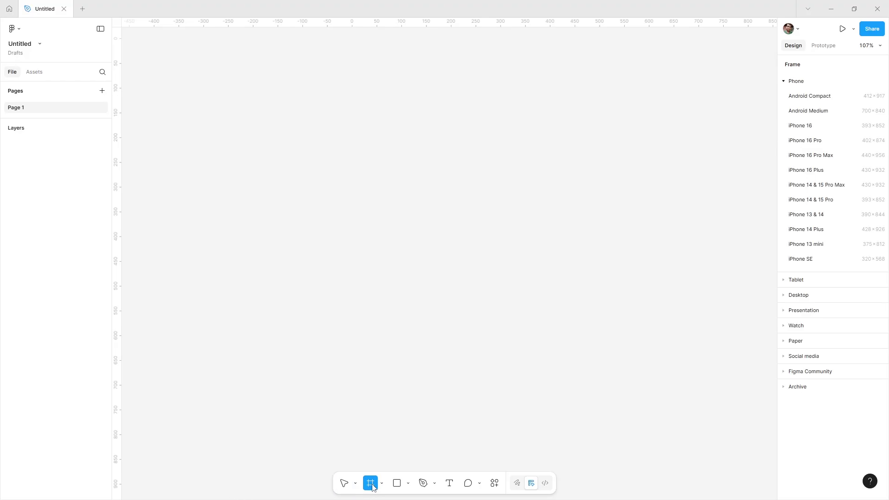
pyautogui.click(799, 126)
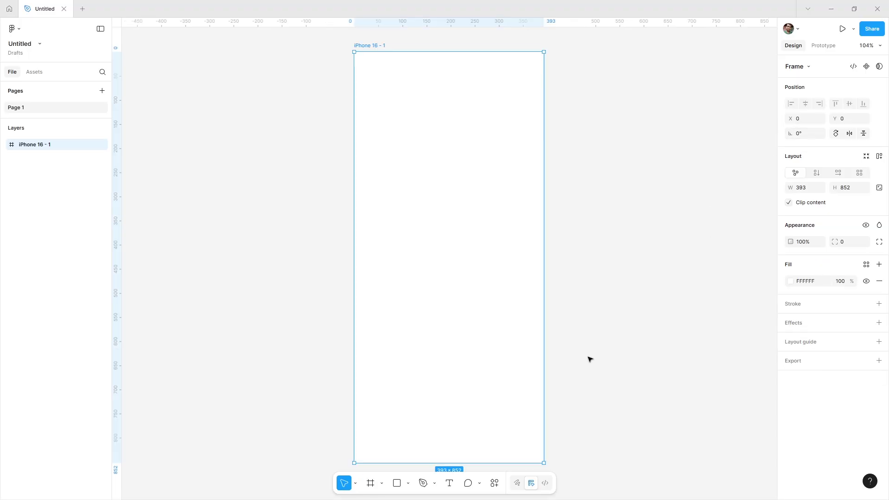
pyautogui.click(408, 483)
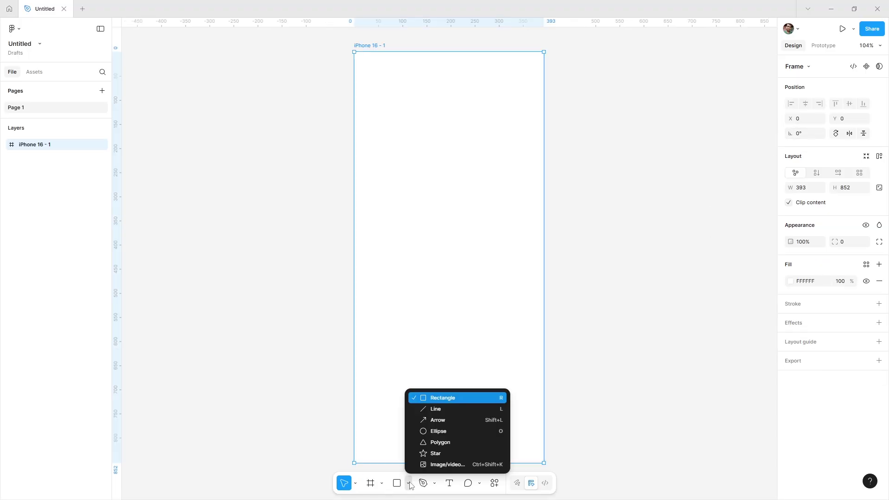
pyautogui.click(433, 431)
pyautogui.moveTo(399, 269); pyautogui.dragTo(499, 369)
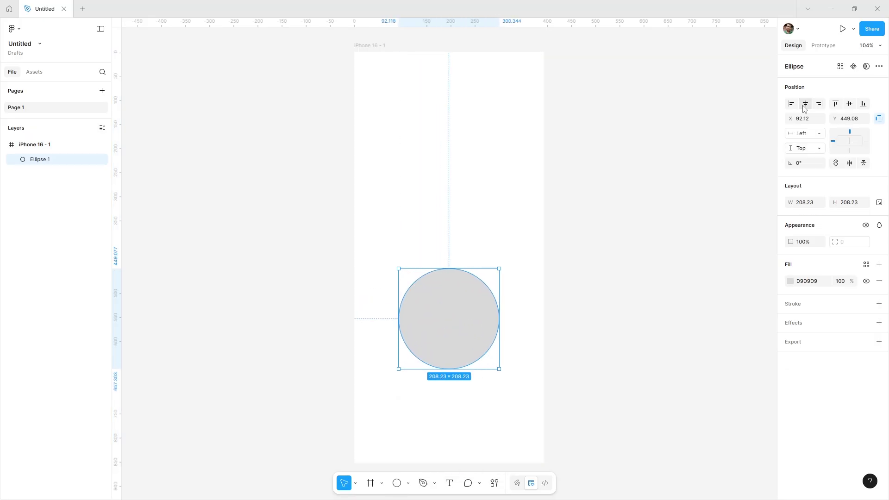
# - Centre the circle horizontally in the frame and fill it with black (000000)
pyautogui.click(806, 103)
pyautogui.click(787, 281)
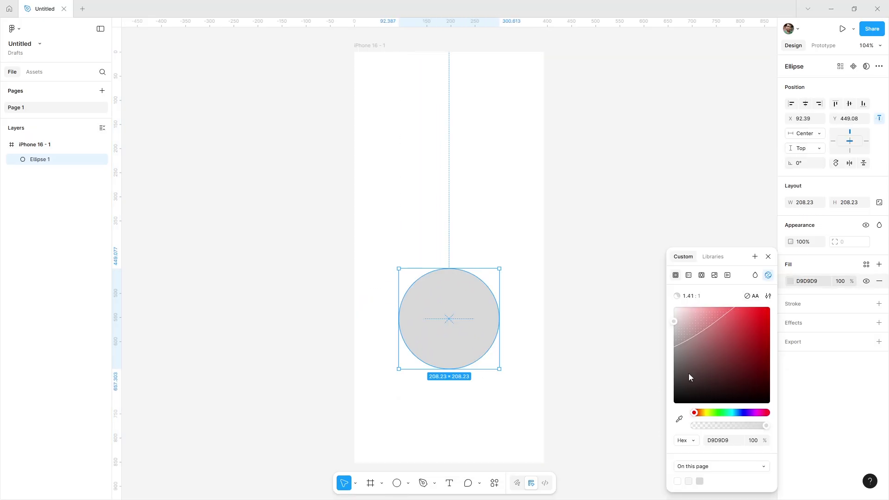
pyautogui.moveTo(688, 373); pyautogui.dragTo(634, 414)
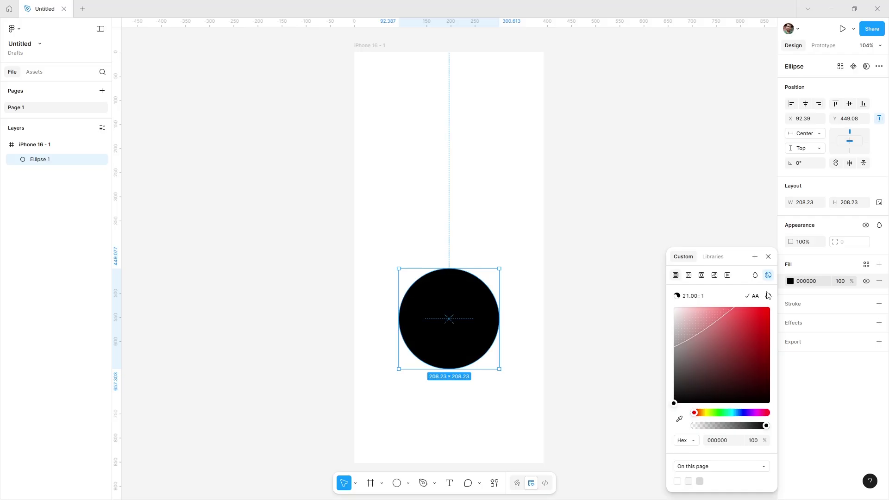
pyautogui.click(768, 258)
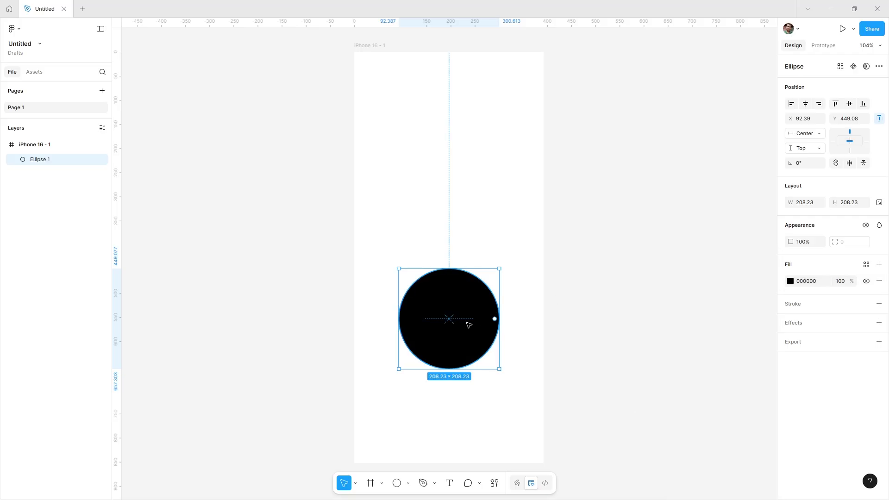
# - Duplicate the circle as a smaller one about 106 px wide, centred about 37 px above the original
pyautogui.keyDown('alt'); pyautogui.moveTo(457, 332); pyautogui.dragTo(463, 228); pyautogui.keyUp('alt')
pyautogui.keyDown('alt'); pyautogui.moveTo(500, 257); pyautogui.dragTo(474, 232); pyautogui.keyUp('alt')
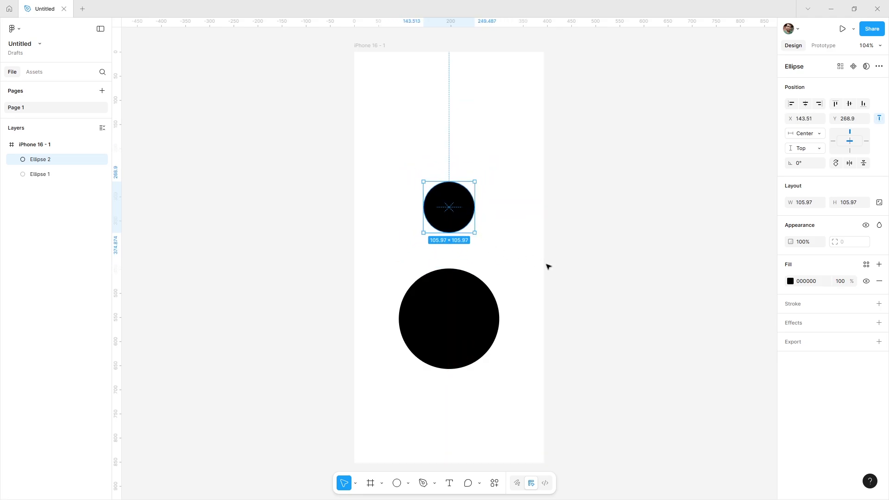
pyautogui.moveTo(447, 217); pyautogui.dragTo(447, 238)
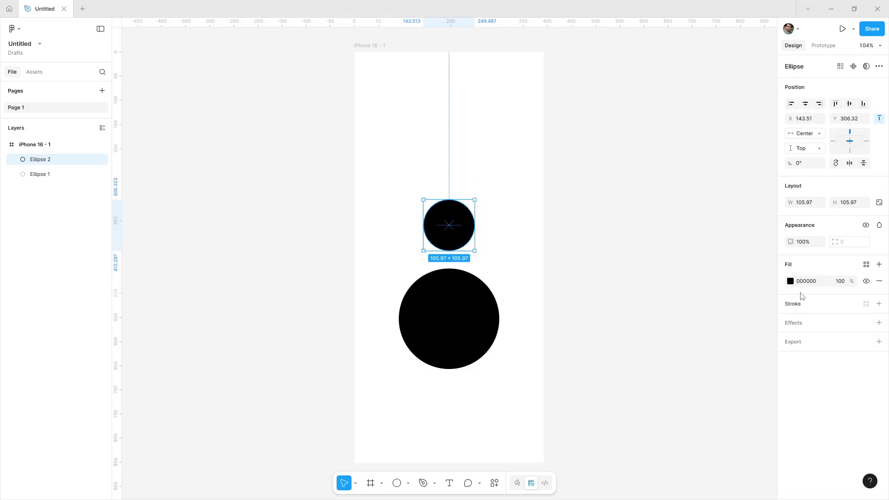
# - Apply a uniform layer blur of 20 to both circles
pyautogui.keyDown('shift'); pyautogui.click(493, 303); pyautogui.keyUp('shift')
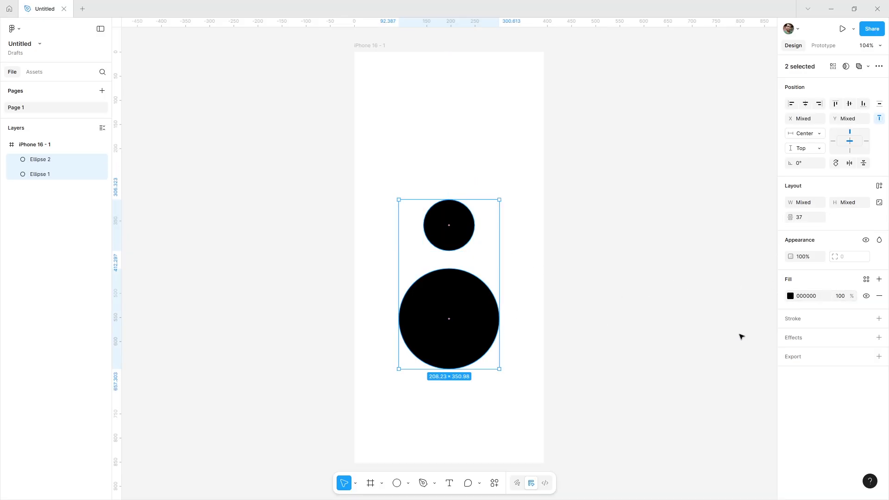
pyautogui.click(794, 340)
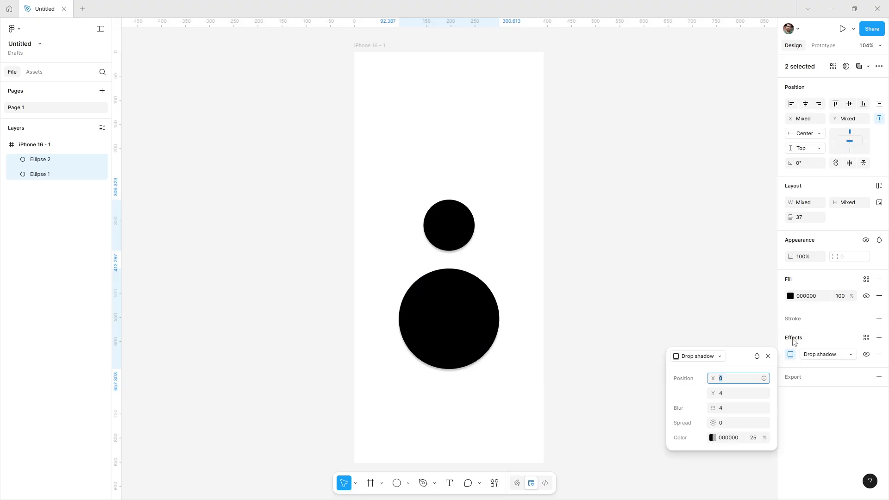
pyautogui.click(698, 361)
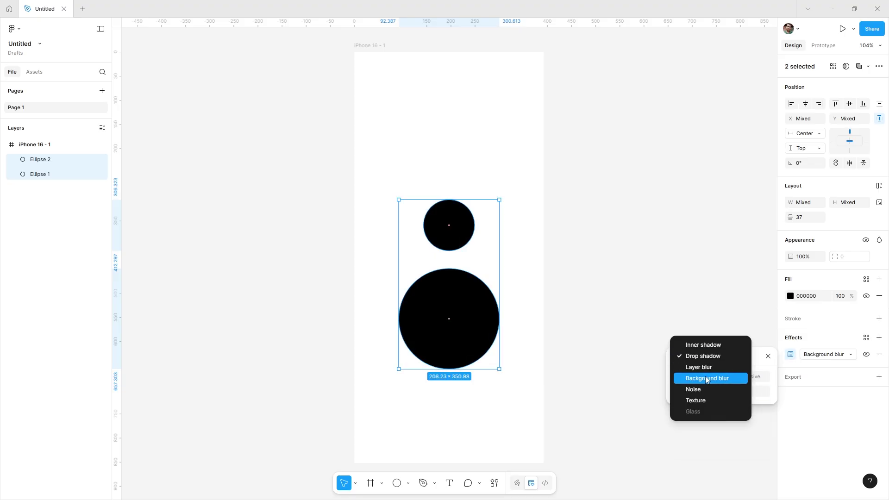
pyautogui.click(705, 366)
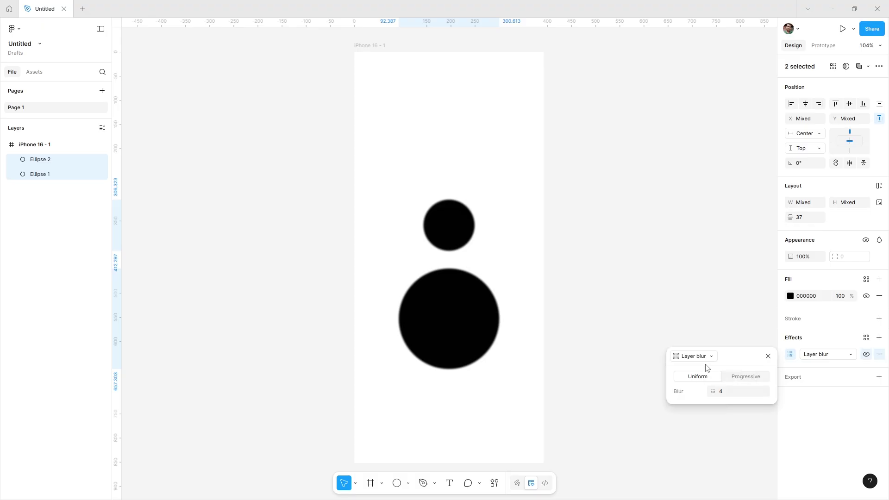
pyautogui.click(728, 395)
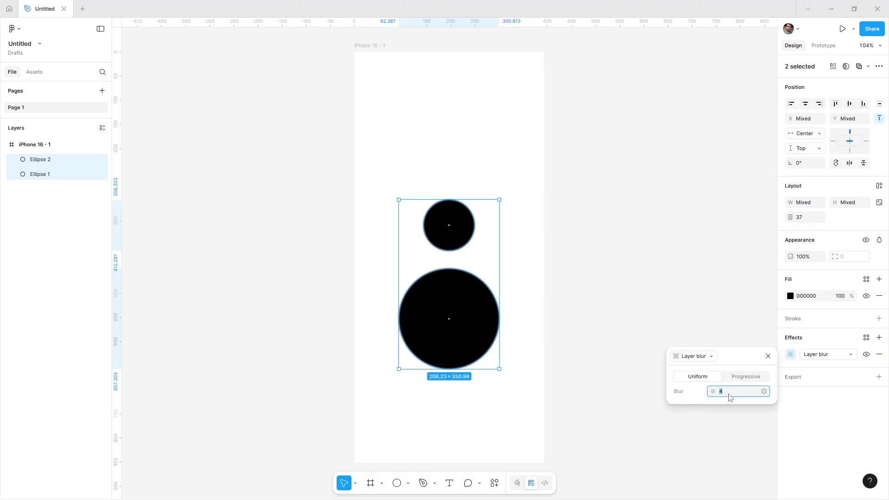
pyautogui.press('Return')
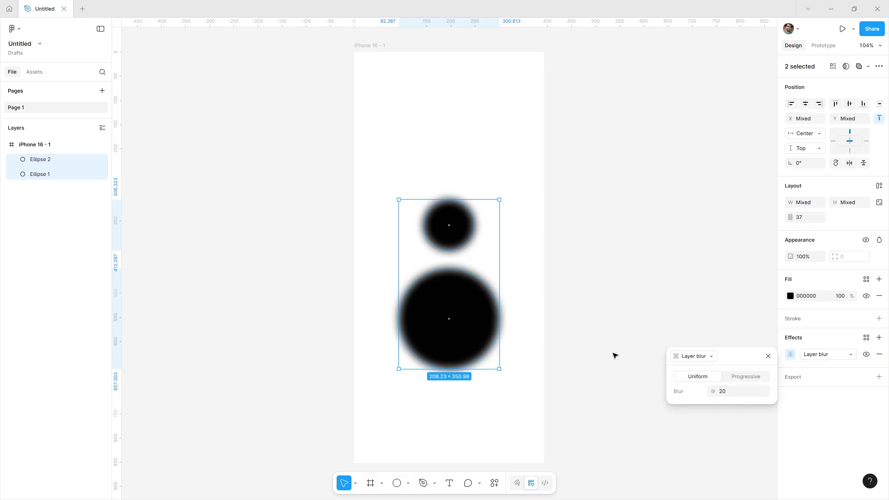
pyautogui.click(604, 284)
# - Draw a rectangle above the circles, align it to the frame's top-left corner and stretch it to cover the whole 393 × 852 frame
pyautogui.click(408, 483)
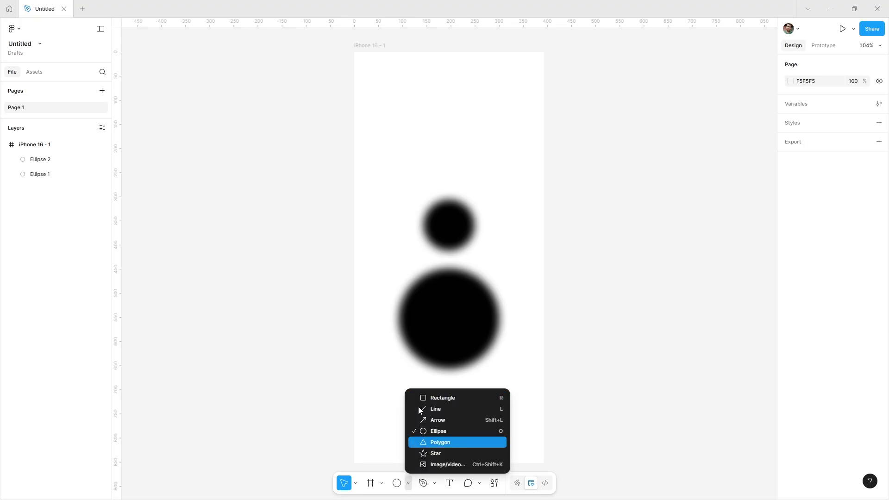
pyautogui.click(421, 397)
pyautogui.moveTo(376, 81); pyautogui.dragTo(443, 165)
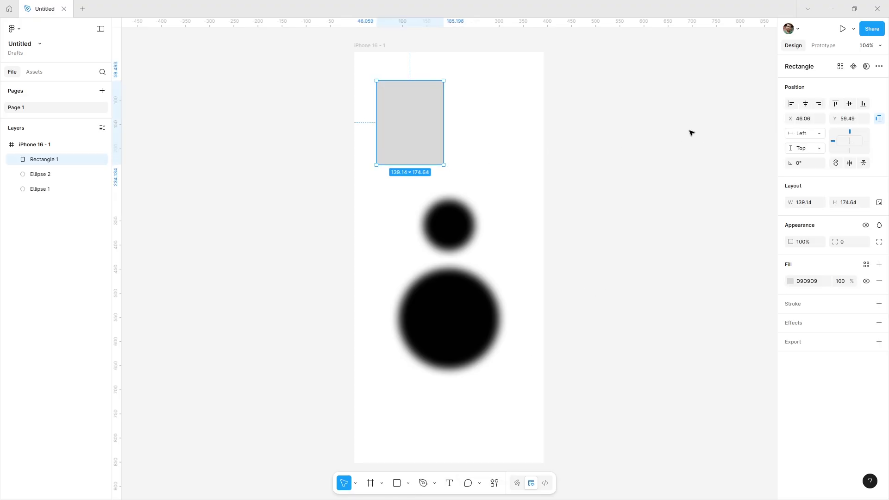
pyautogui.click(791, 103)
pyautogui.click(834, 103)
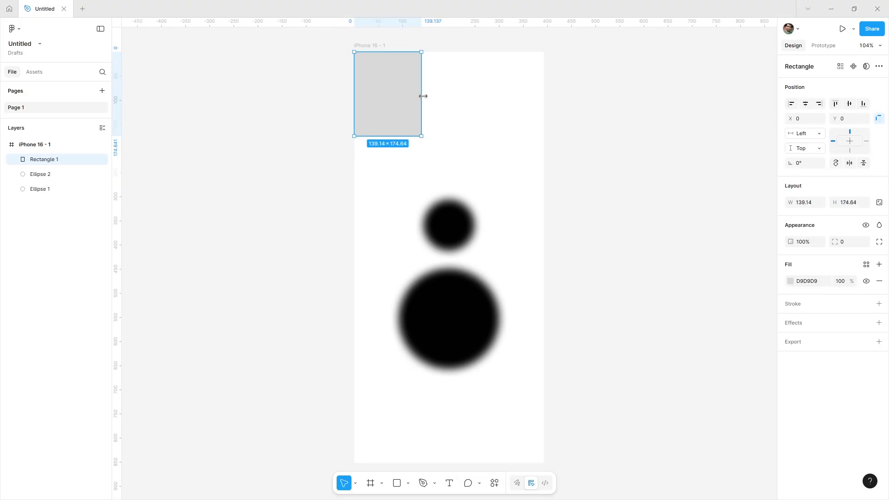
pyautogui.moveTo(423, 96); pyautogui.dragTo(544, 116)
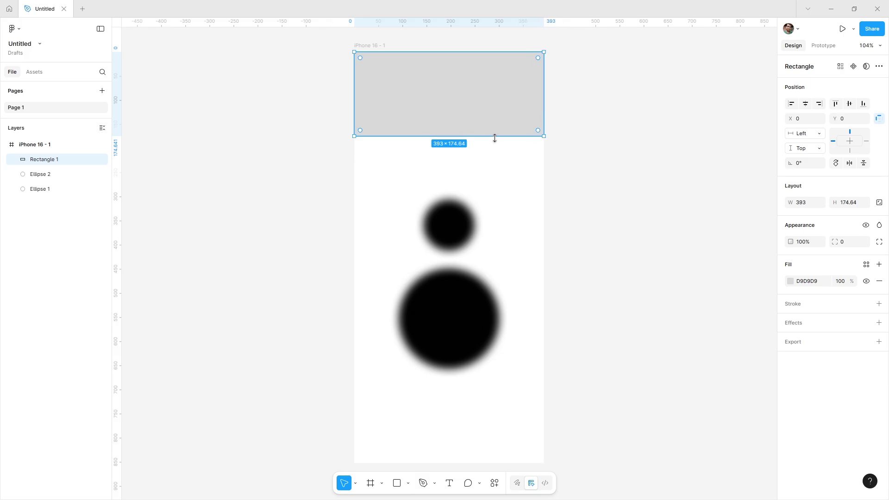
pyautogui.moveTo(494, 138); pyautogui.dragTo(502, 462)
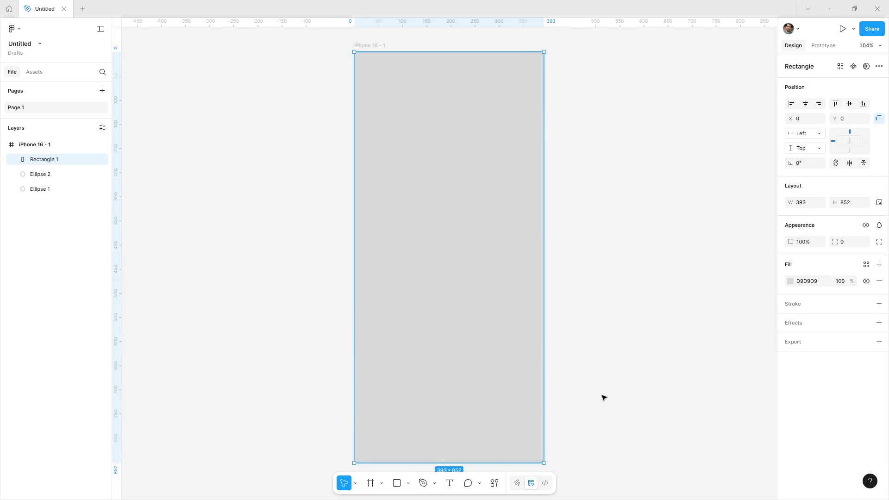
# - Set the grey full-frame rectangle's blend mode to Color dodge
pyautogui.click(877, 227)
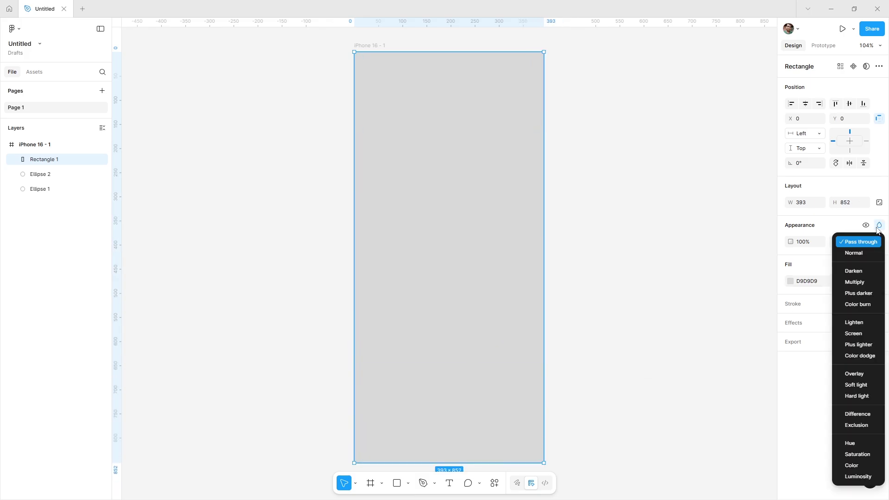
pyautogui.click(860, 356)
pyautogui.click(659, 361)
# - Add a second rectangle on top, aligned to the frame's top-left corner and stretched to the full 393 × 852 size
pyautogui.click(407, 486)
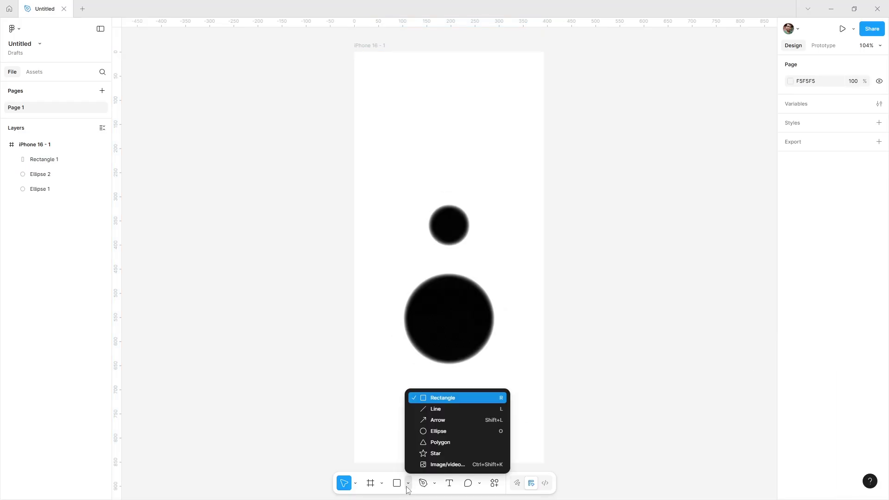
pyautogui.click(428, 399)
pyautogui.moveTo(381, 75); pyautogui.dragTo(452, 147)
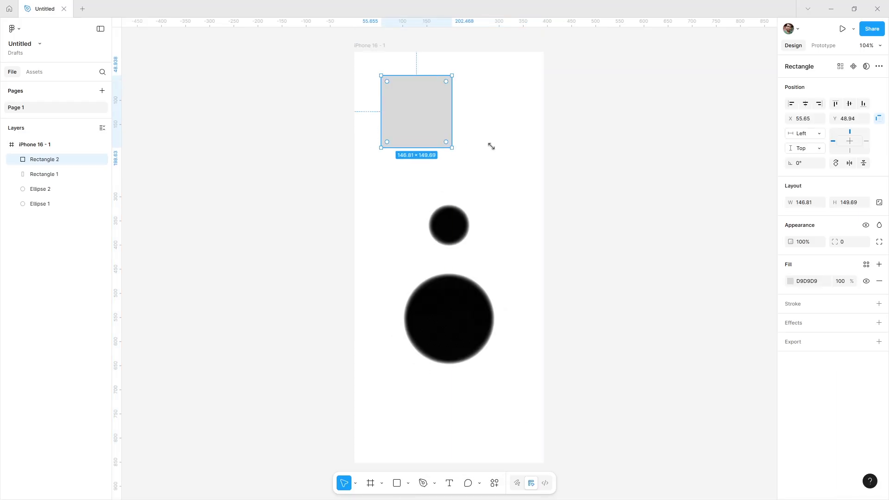
pyautogui.click(791, 103)
pyautogui.click(836, 103)
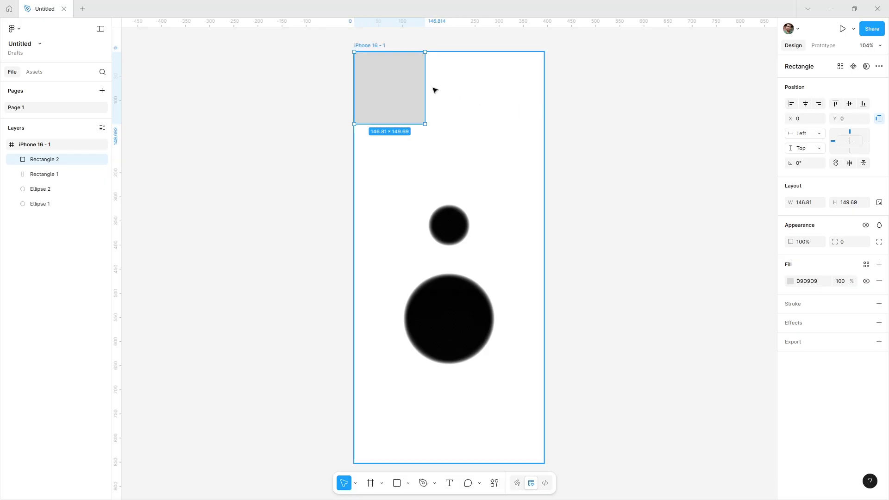
pyautogui.moveTo(425, 90); pyautogui.dragTo(515, 461)
# - Fill the second rectangle with black (000000) and set its blend mode to Color burn
pyautogui.click(789, 282)
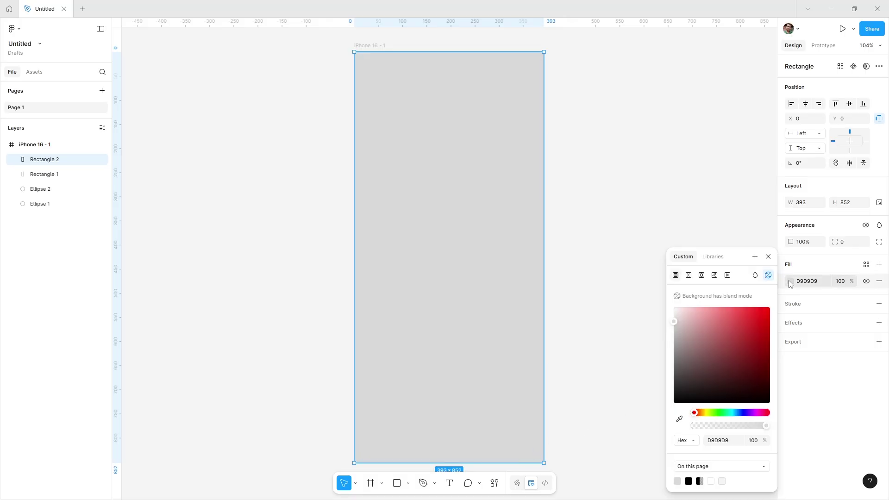
pyautogui.moveTo(705, 376); pyautogui.dragTo(649, 421)
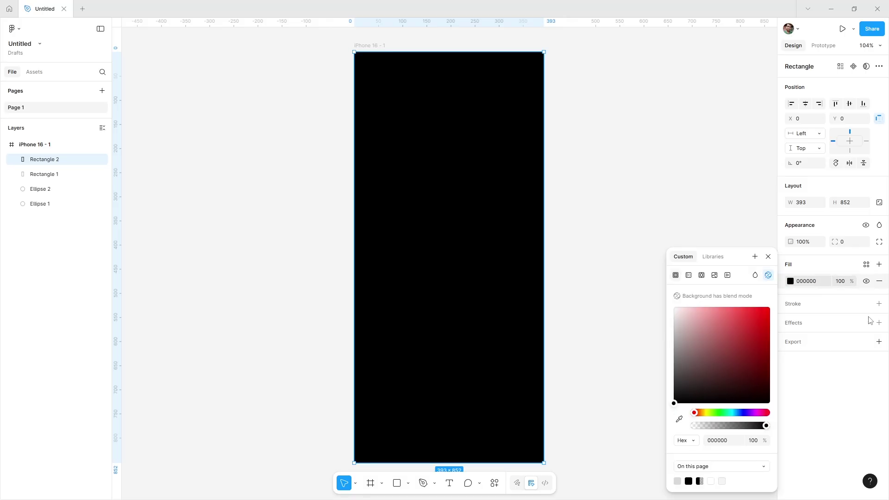
pyautogui.click(879, 226)
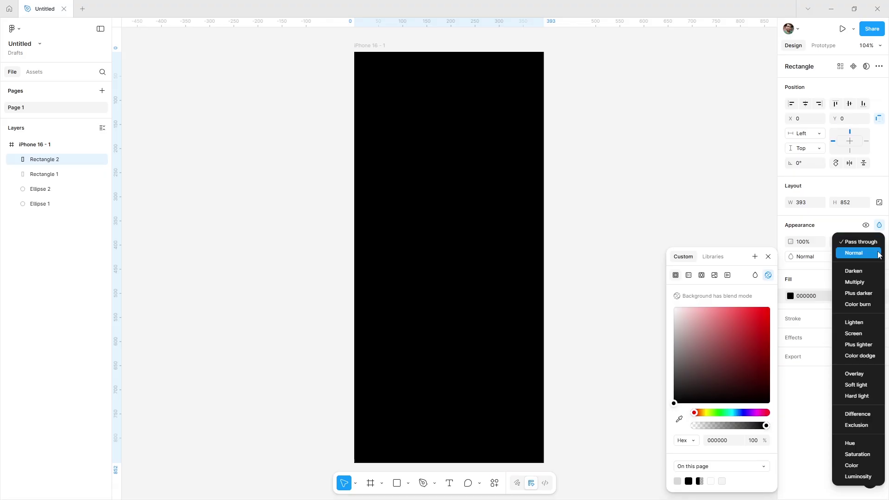
pyautogui.click(870, 304)
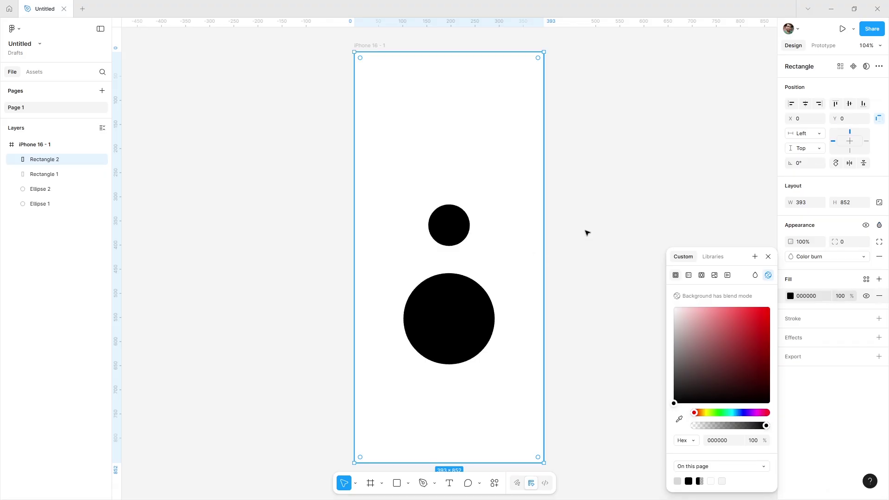
pyautogui.click(590, 230)
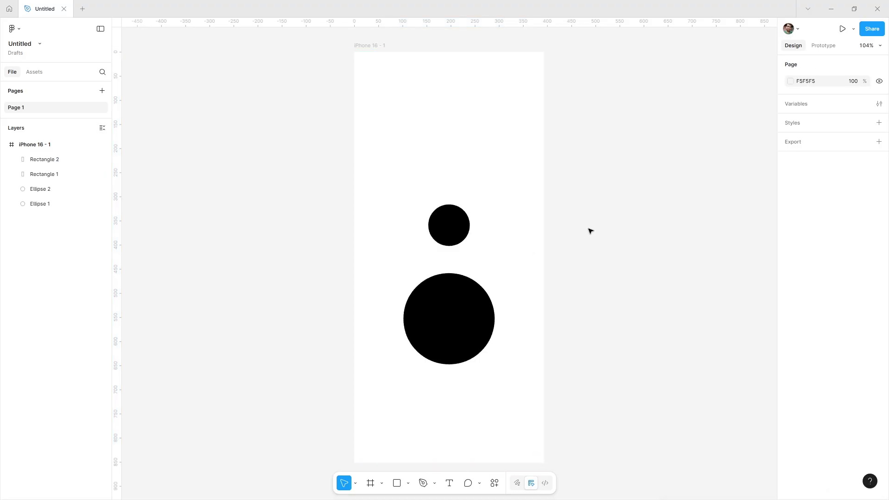
# - Lock the Rectangle 2 and Rectangle 1 layers so the circles beneath can be selected
pyautogui.click(454, 229)
pyautogui.click(62, 159)
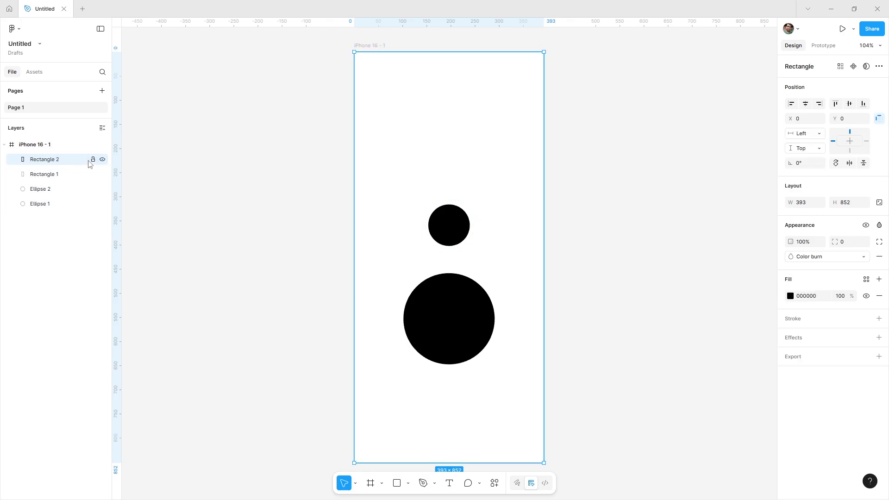
pyautogui.click(93, 159)
pyautogui.click(93, 174)
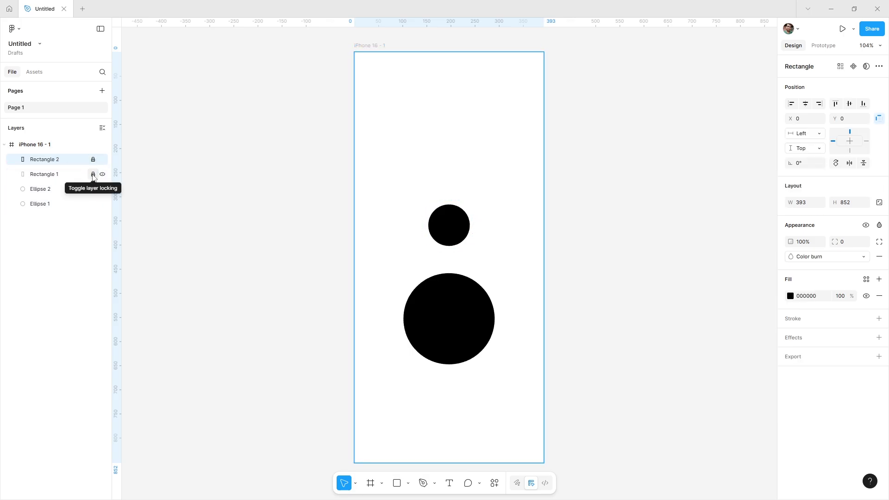
# - Try moving the small circle down towards the large one to test the merging effect, and undo the move
pyautogui.moveTo(456, 226); pyautogui.dragTo(455, 260)
pyautogui.hotkey('ctrl', 'z')
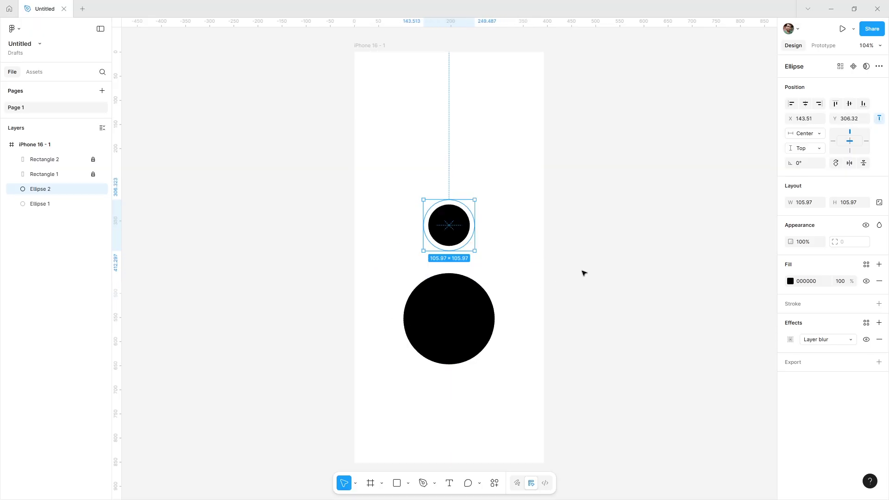
pyautogui.click(576, 265)
pyautogui.scroll(1, 574, 278)
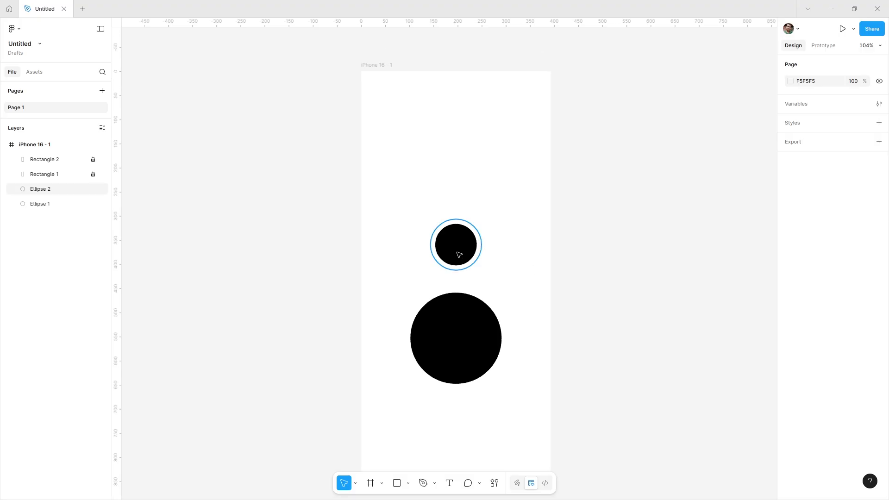
# - Duplicate the small circle straight above itself at about Y 164, keeping it horizontally centred in the iPhone frame
pyautogui.hotkey('shift', '1')
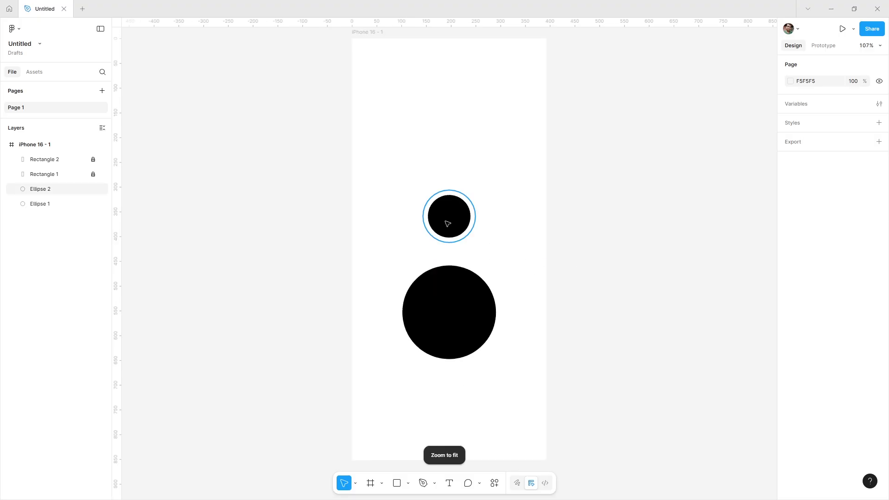
pyautogui.click(447, 222)
pyautogui.moveTo(456, 222); pyautogui.dragTo(458, 152)
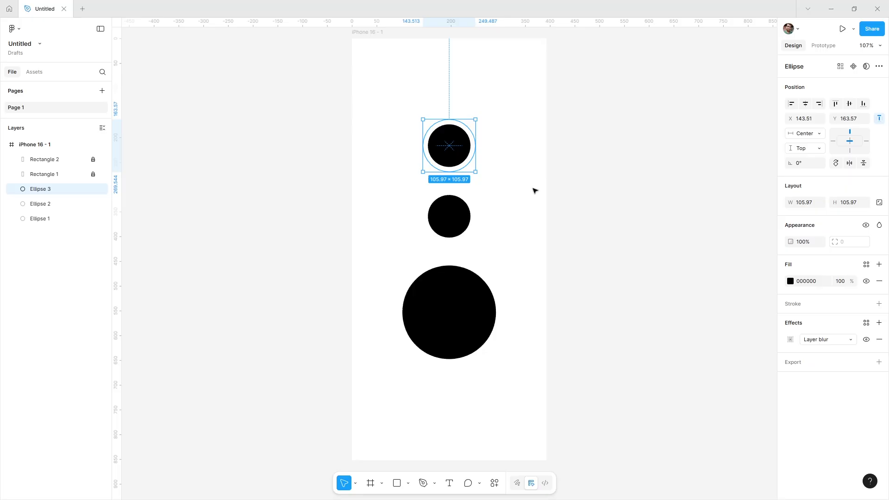
pyautogui.click(609, 211)
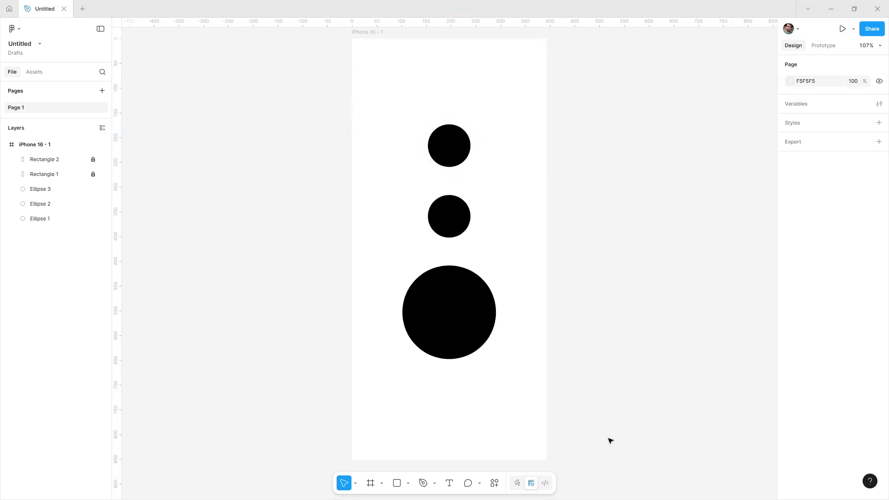
# - Find the Iconify plugin among the plugins and widgets and run it
pyautogui.click(494, 483)
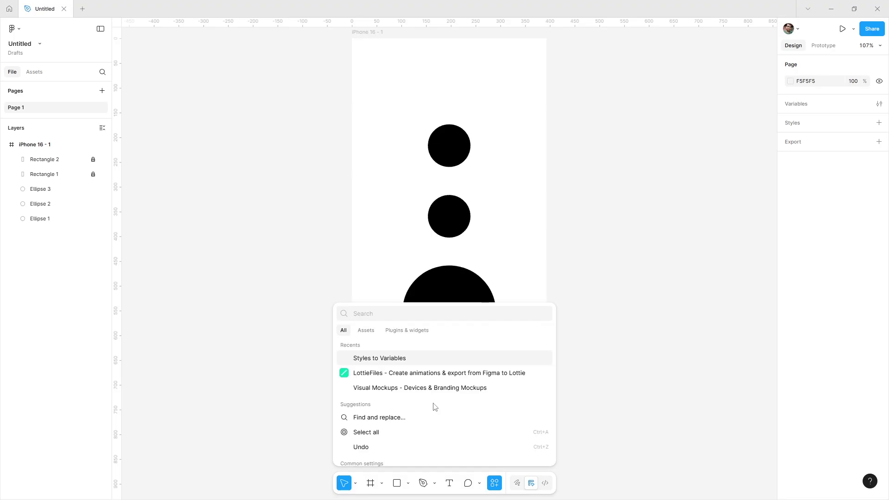
pyautogui.click(402, 330)
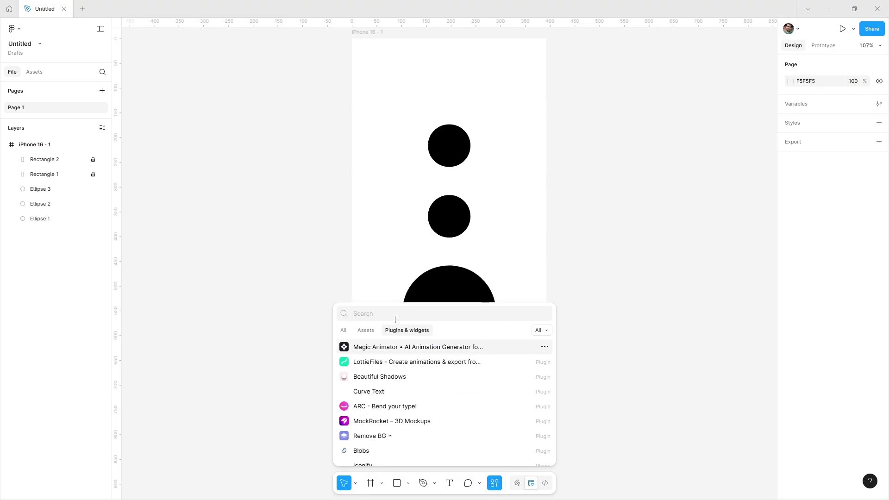
pyautogui.write('ico')
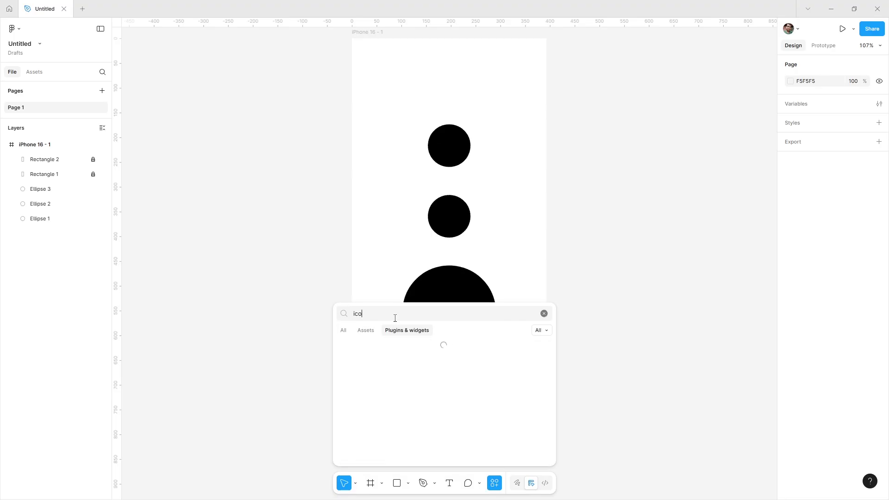
pyautogui.write('nify')
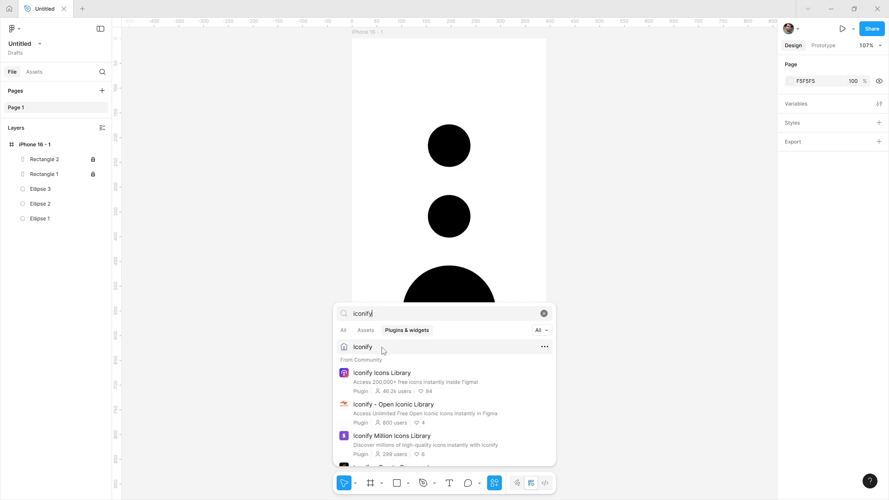
pyautogui.click(382, 348)
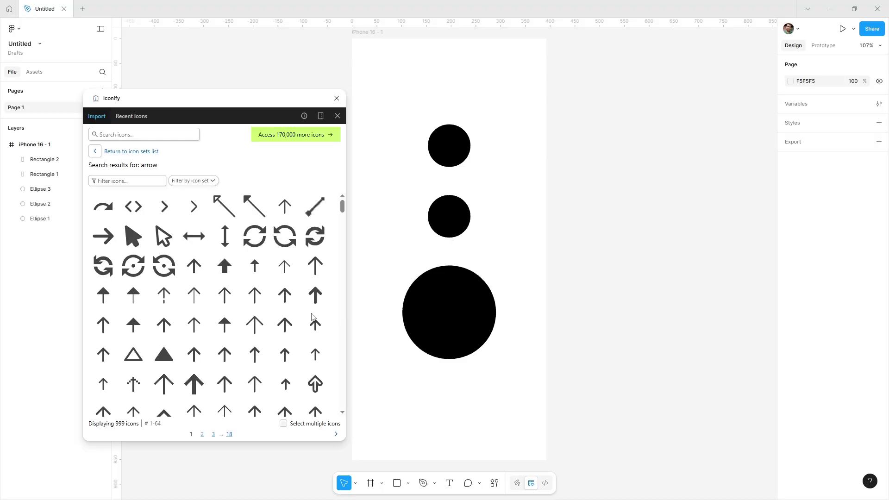
# - Search the icons for Home, import the light outline home icon as a frame, and place it beside the iPhone frame
pyautogui.click(126, 137)
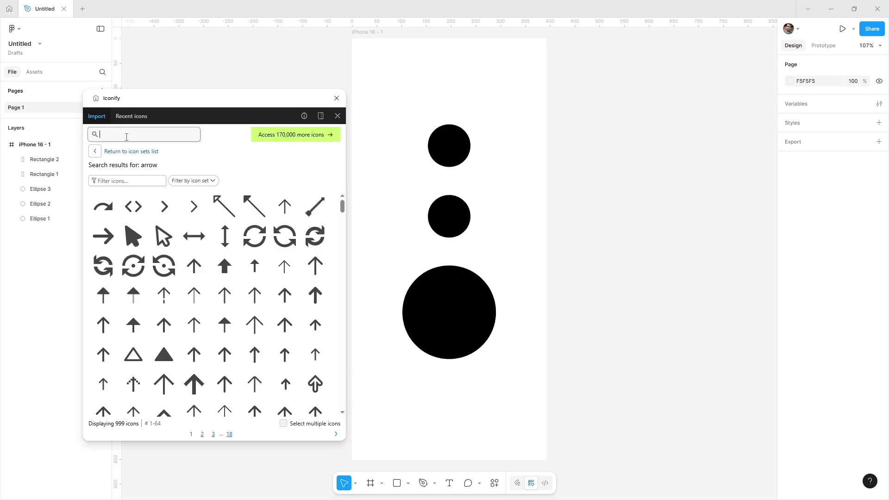
pyautogui.write('Home')
pyautogui.press('Return')
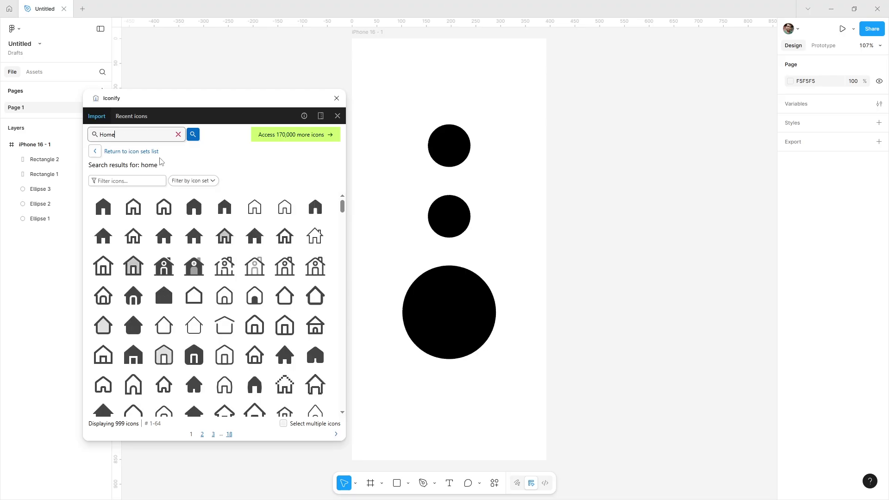
pyautogui.click(254, 212)
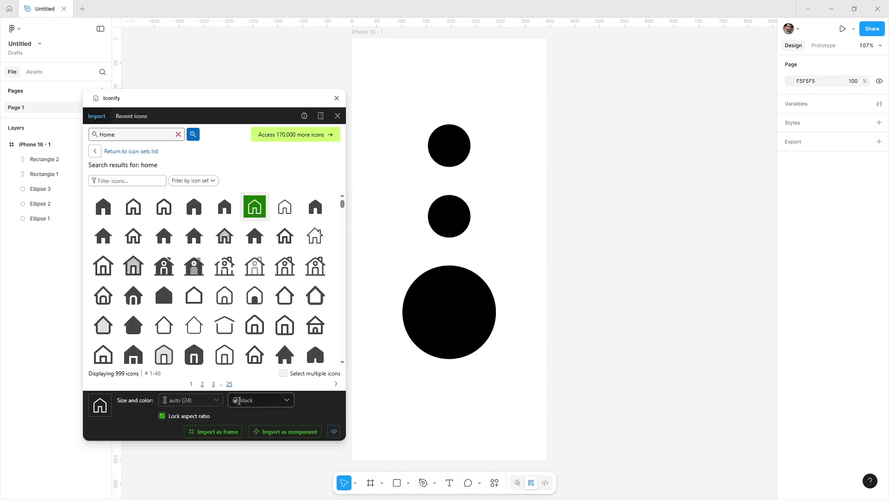
pyautogui.click(227, 435)
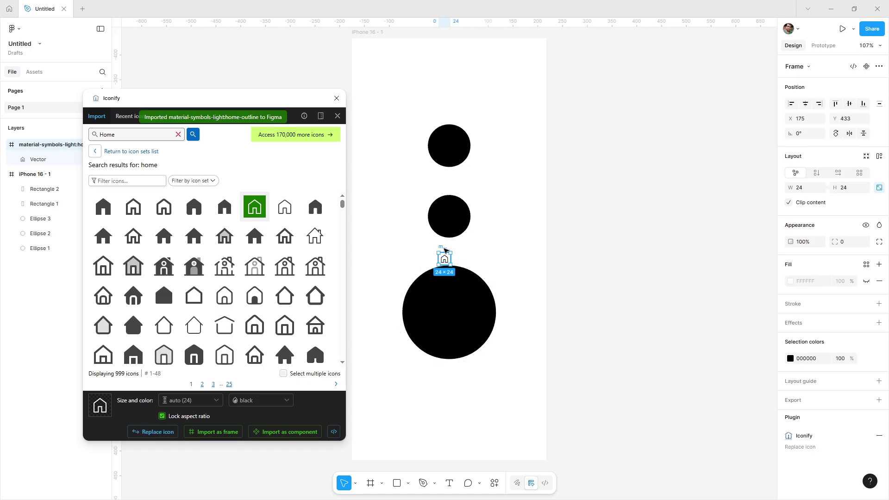
pyautogui.moveTo(443, 249); pyautogui.dragTo(613, 265)
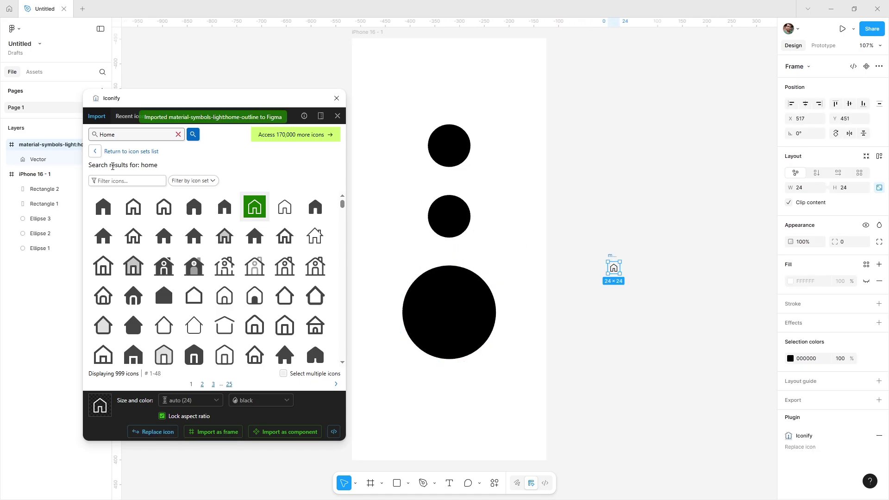
# - Search the icons for Edit, import the light rounded outline pencil as a frame, and place it above the home icon
pyautogui.doubleClick(130, 138)
pyautogui.write('Edi')
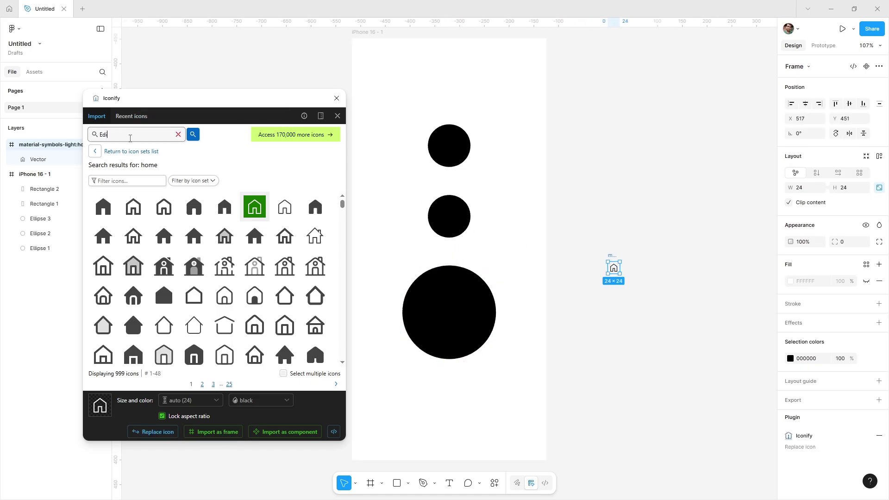
pyautogui.write('t')
pyautogui.press('Return')
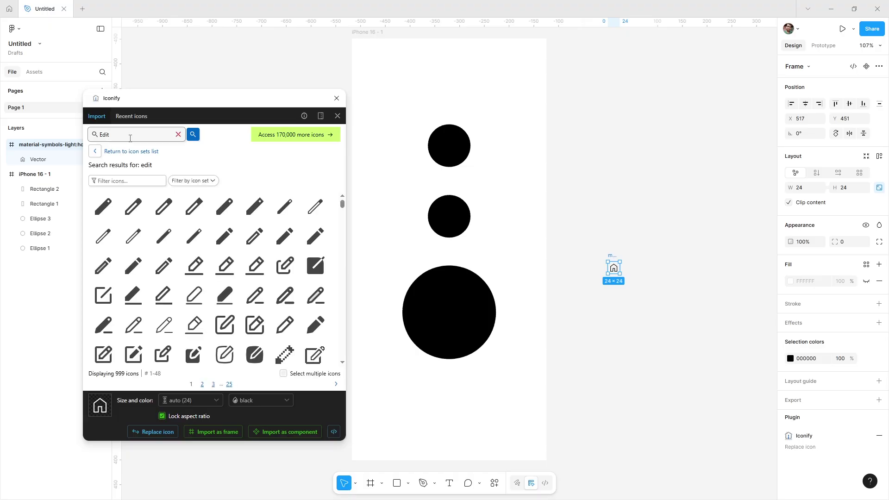
pyautogui.click(104, 237)
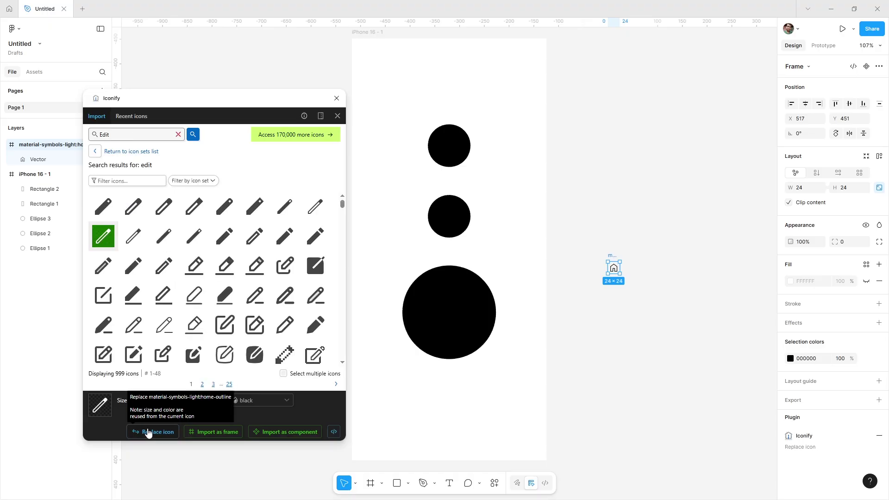
pyautogui.click(212, 432)
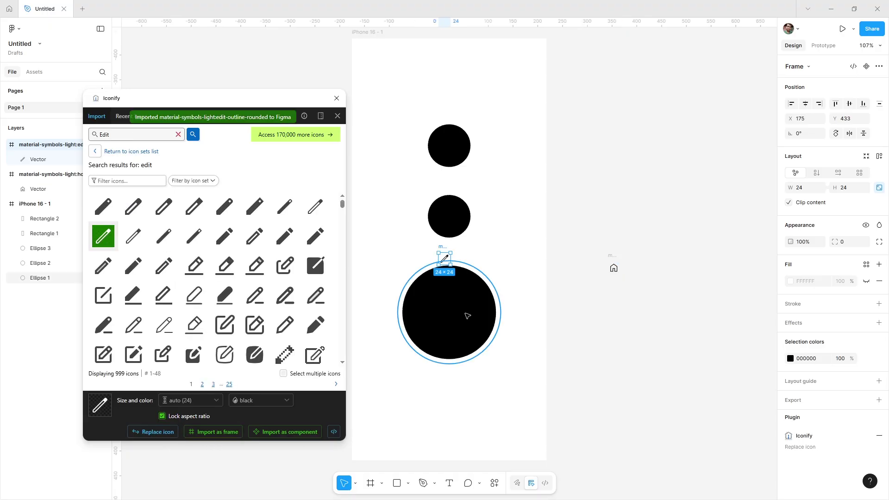
pyautogui.moveTo(445, 259); pyautogui.dragTo(614, 231)
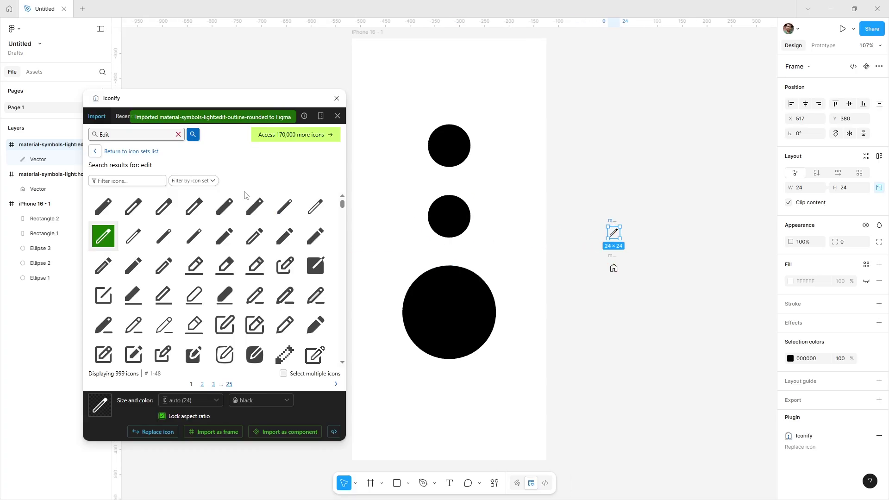
# - Search the icons for Send, import the mynaui send icon as a frame above the pencil icon, and close the plugin
pyautogui.doubleClick(143, 135)
pyautogui.write('s')
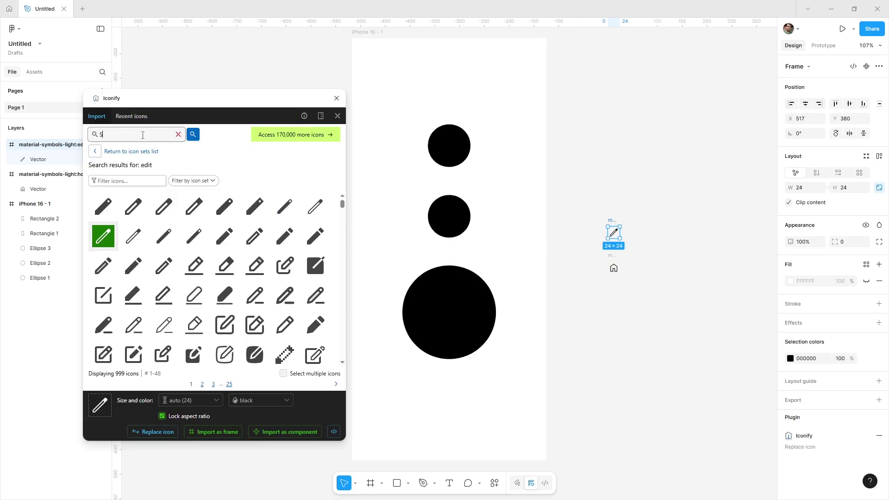
pyautogui.press('Return')
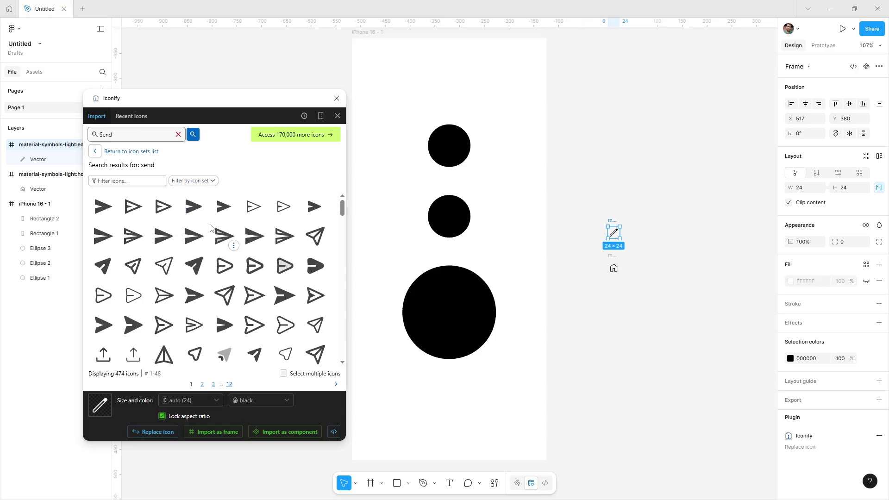
pyautogui.click(164, 266)
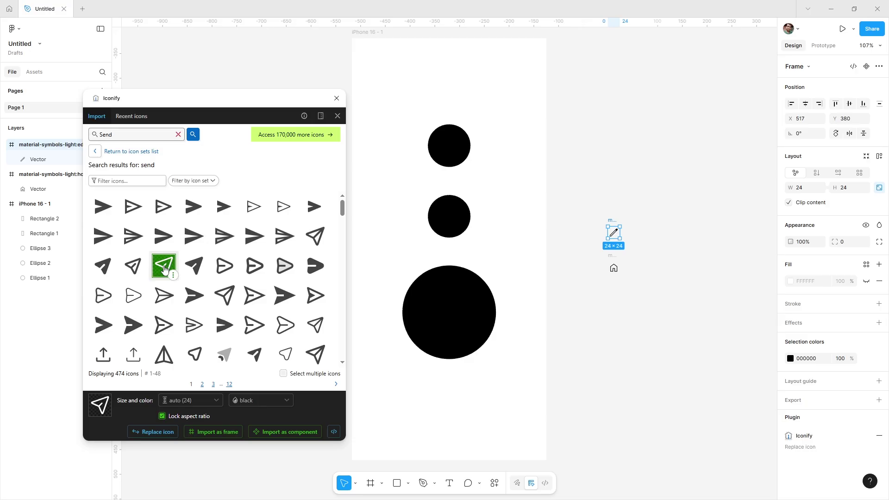
pyautogui.click(200, 433)
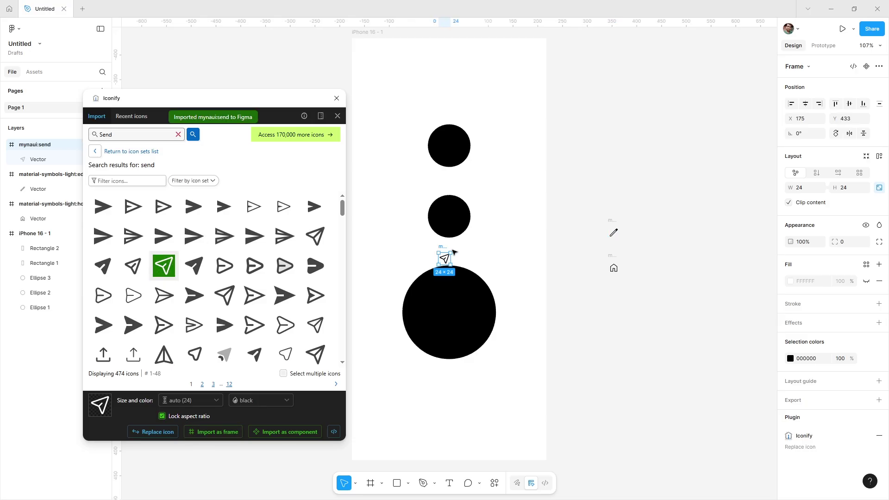
pyautogui.moveTo(441, 246)
pyautogui.mouseDown()
pyautogui.moveTo(588, 182)
pyautogui.moveTo(609, 184)
pyautogui.mouseUp()
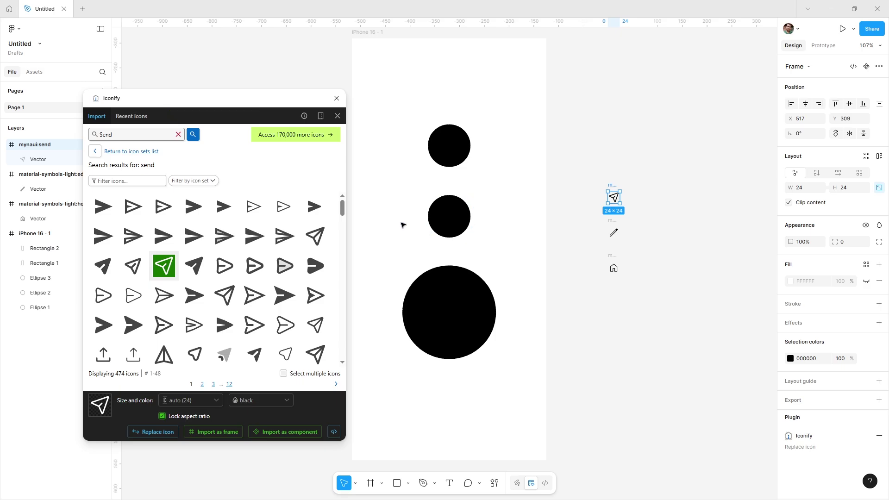
pyautogui.click(336, 101)
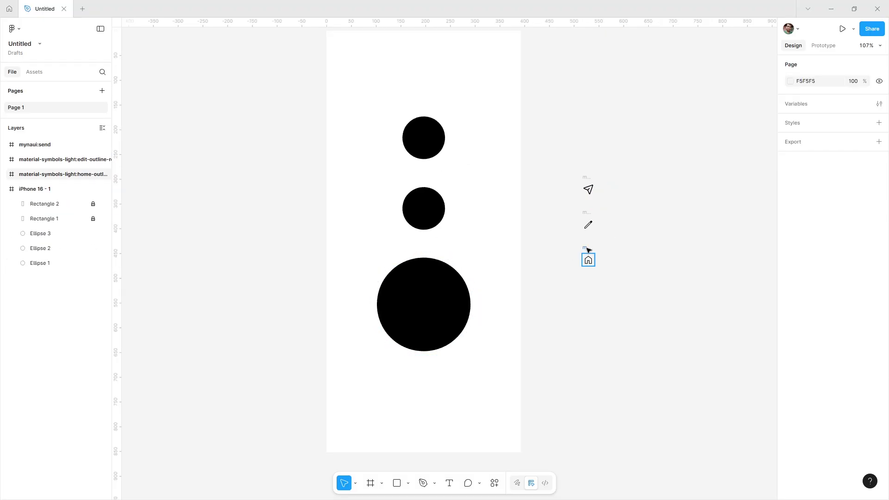
# - Convert the home, edit and send icon frames into separate components
pyautogui.click(587, 249)
pyautogui.click(865, 68)
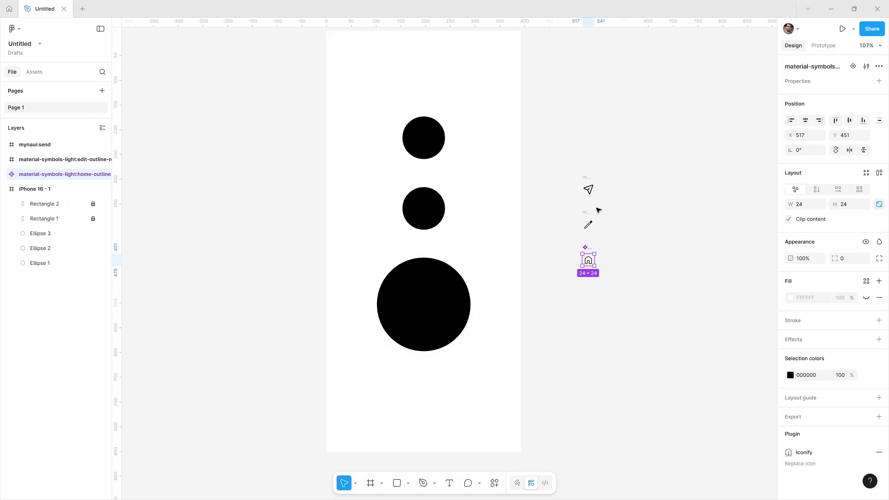
pyautogui.click(587, 224)
pyautogui.click(866, 66)
pyautogui.click(591, 179)
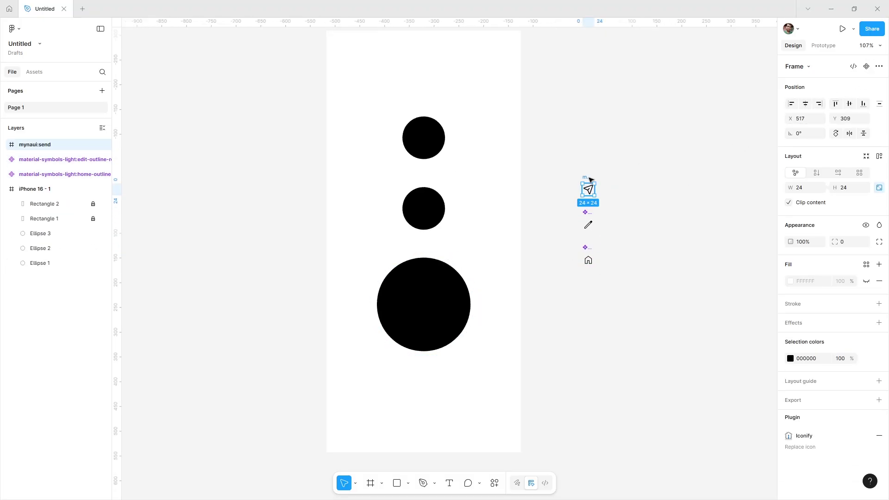
pyautogui.click(866, 66)
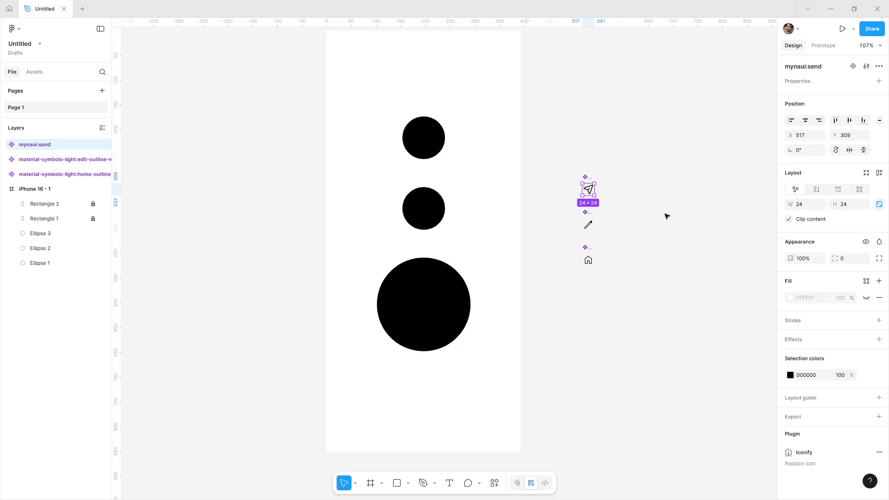
# - Place an instance of the home icon on the large circle, layered directly above Ellipse 1, and centre it on the circle
pyautogui.click(585, 252)
pyautogui.click(587, 248)
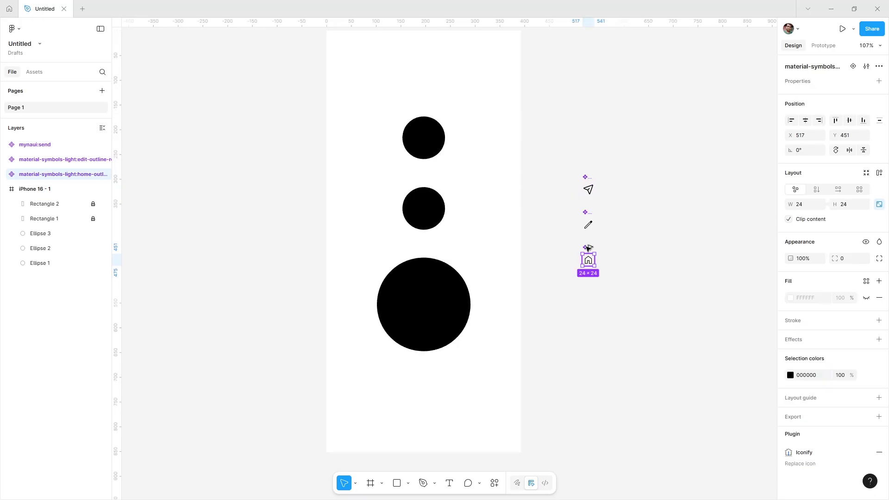
pyautogui.moveTo(587, 249); pyautogui.dragTo(437, 296)
pyautogui.moveTo(41, 205); pyautogui.dragTo(52, 271)
pyautogui.keyDown('shift'); pyautogui.click(55, 278); pyautogui.keyUp('shift')
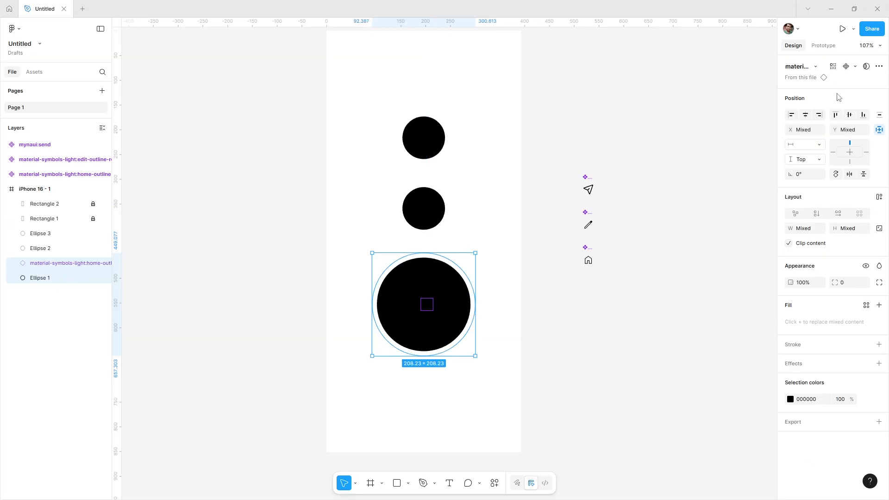
pyautogui.click(805, 116)
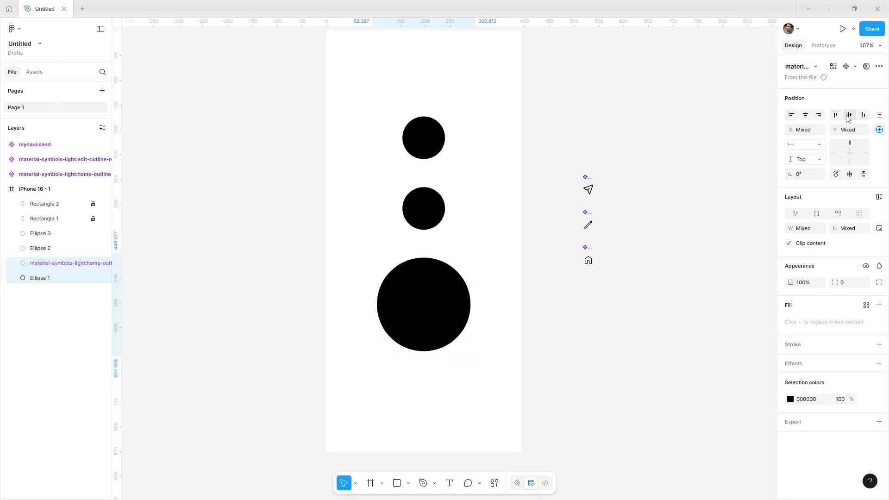
# - Recolour the main home icon component to white (FFFFFF)
pyautogui.click(639, 296)
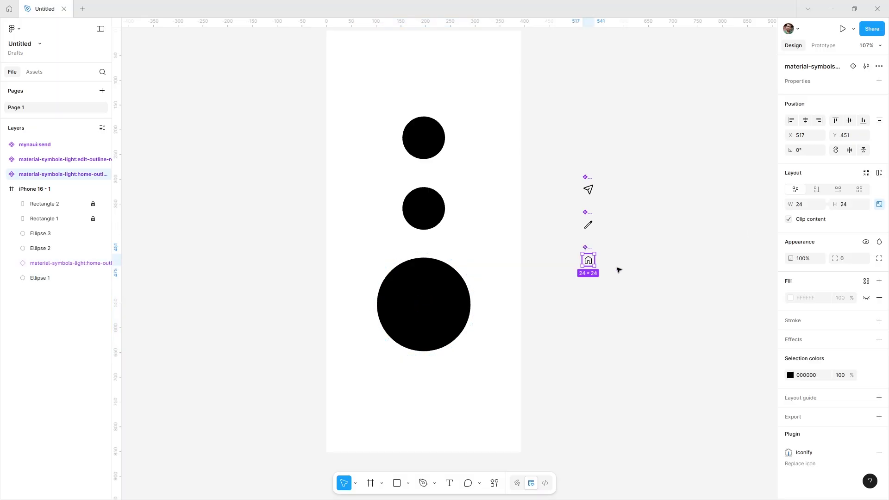
pyautogui.click(790, 375)
pyautogui.moveTo(768, 362); pyautogui.dragTo(630, 261)
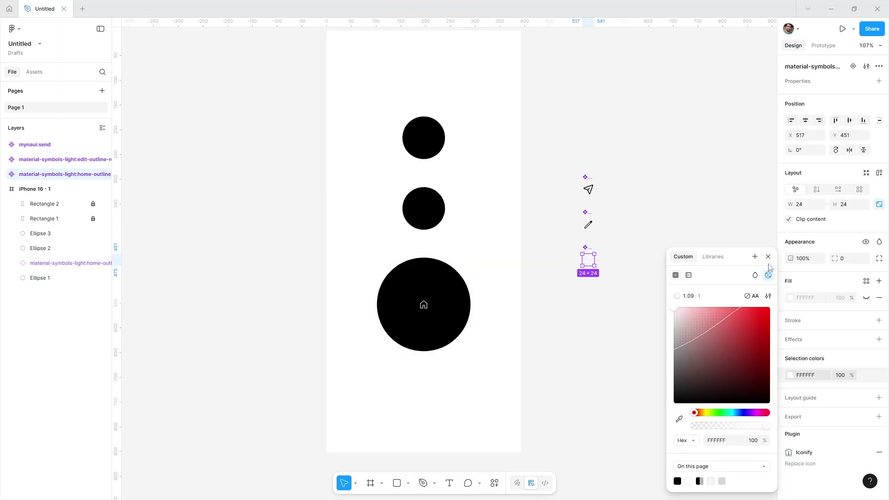
pyautogui.press('Escape')
# - Enlarge the home icon instance proportionally from its centre inside the large circle
pyautogui.click(425, 306)
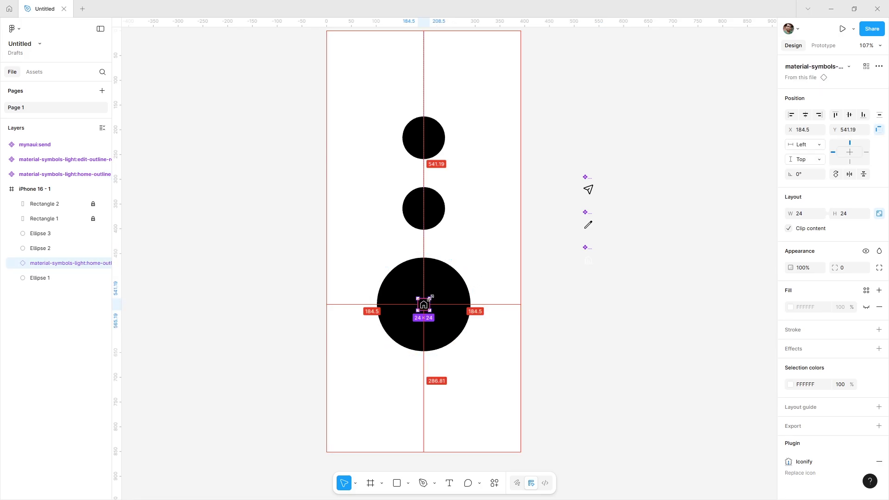
pyautogui.moveTo(433, 295); pyautogui.dragTo(449, 284)
pyautogui.click(611, 339)
# - Place an instance of the edit icon on the middle circle, centre it on the circle and layer it directly above Ellipse 2
pyautogui.scroll(2, 609, 299)
pyautogui.hscroll(-1, 609, 299)
pyautogui.click(601, 256)
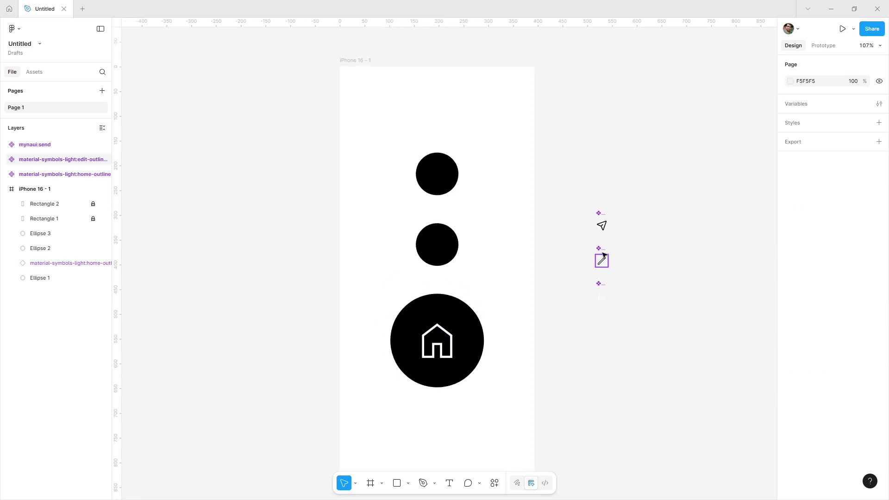
pyautogui.moveTo(600, 250); pyautogui.dragTo(435, 239)
pyautogui.keyDown('shift'); pyautogui.click(454, 238); pyautogui.keyUp('shift')
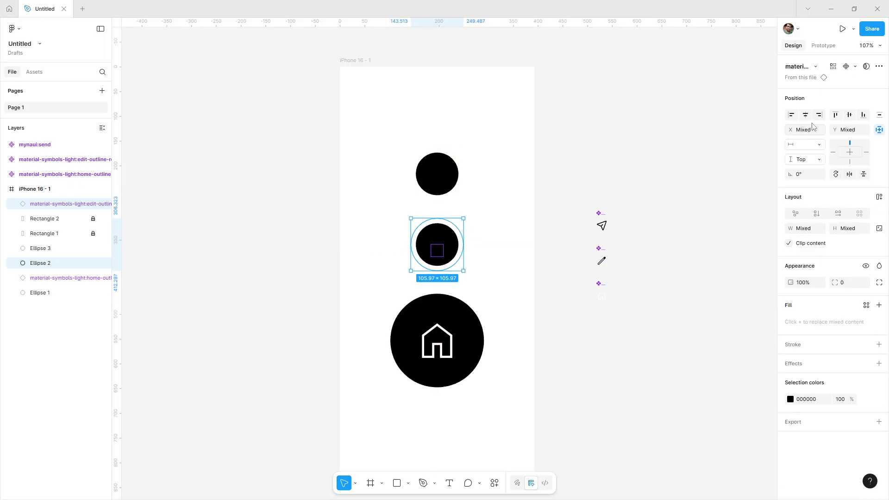
pyautogui.click(849, 116)
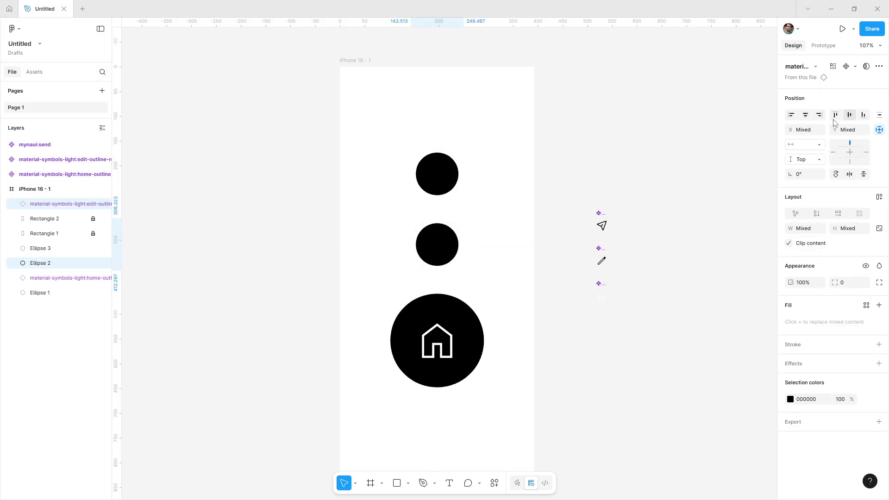
pyautogui.click(61, 204)
pyautogui.moveTo(58, 204); pyautogui.dragTo(56, 254)
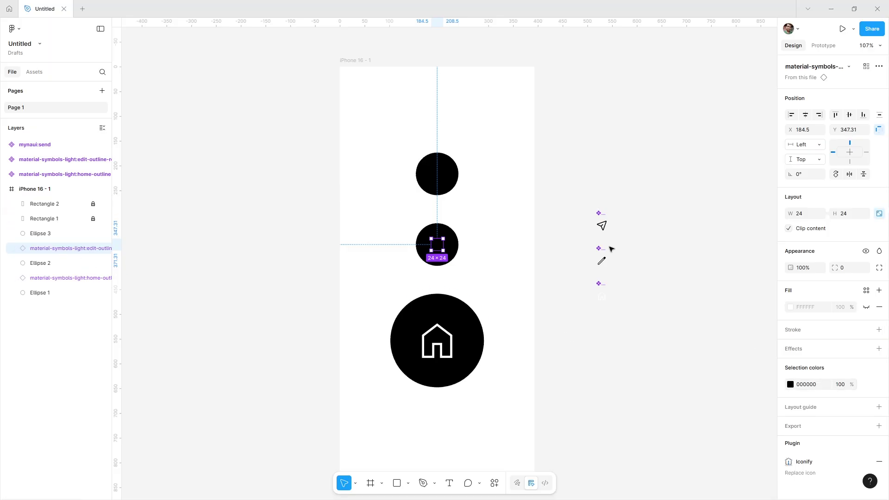
# - Recolour the main edit icon component to white (FFFFFF)
pyautogui.click(601, 259)
pyautogui.click(790, 375)
pyautogui.moveTo(757, 357)
pyautogui.mouseDown()
pyautogui.moveTo(704, 334)
pyautogui.moveTo(643, 252)
pyautogui.mouseUp()
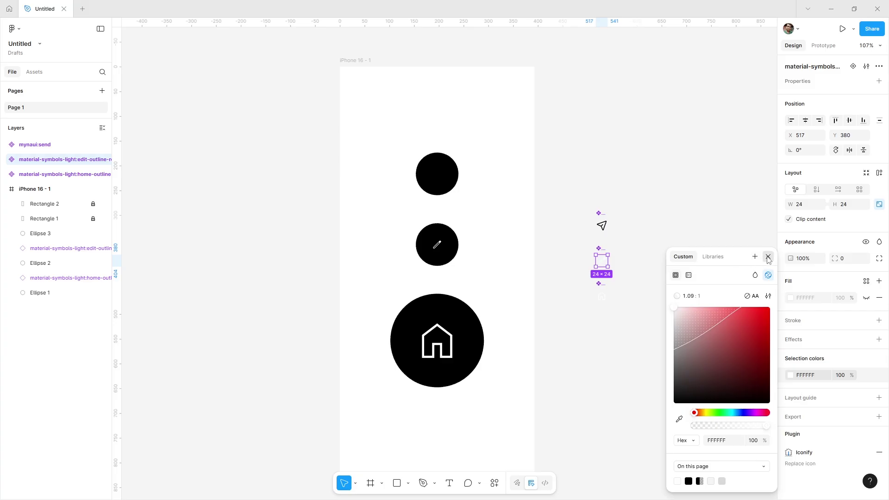
pyautogui.click(768, 256)
# - Resize the edit icon instance to a height of 32 with locked proportions and recentre it on the middle circle
pyautogui.click(441, 246)
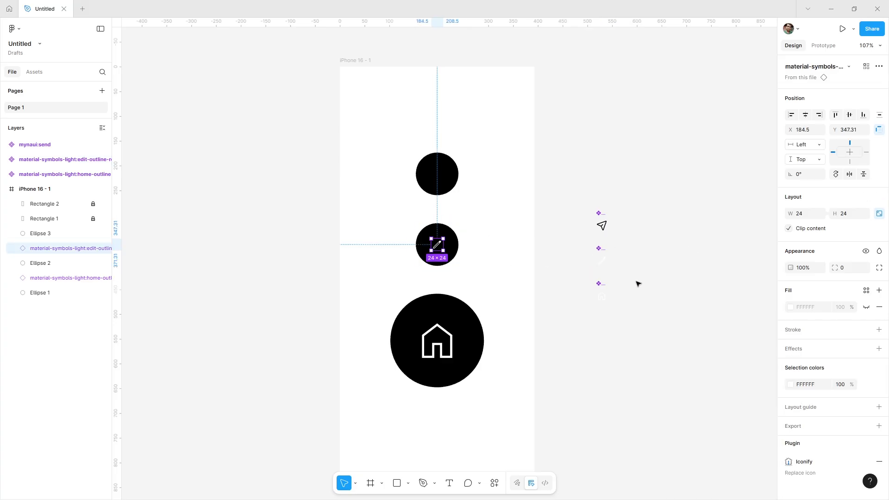
pyautogui.click(851, 216)
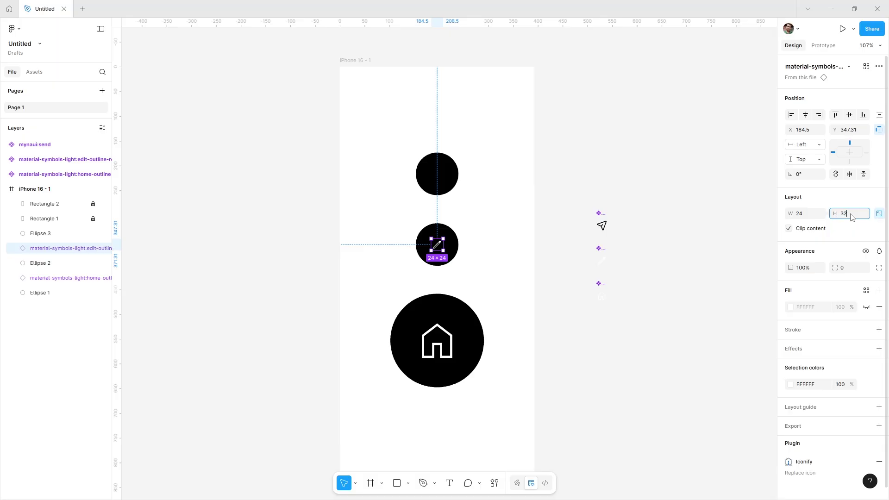
pyautogui.press('Return')
pyautogui.keyDown('shift'); pyautogui.click(452, 225); pyautogui.keyUp('shift')
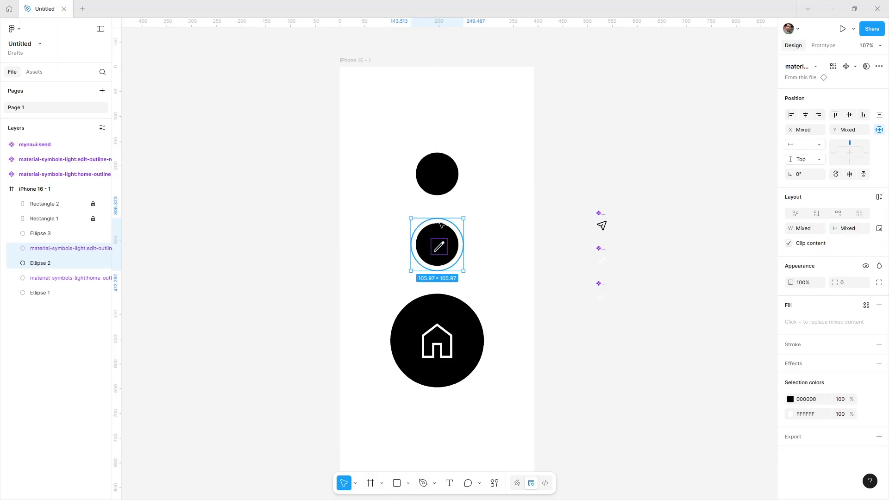
pyautogui.click(808, 117)
pyautogui.click(850, 115)
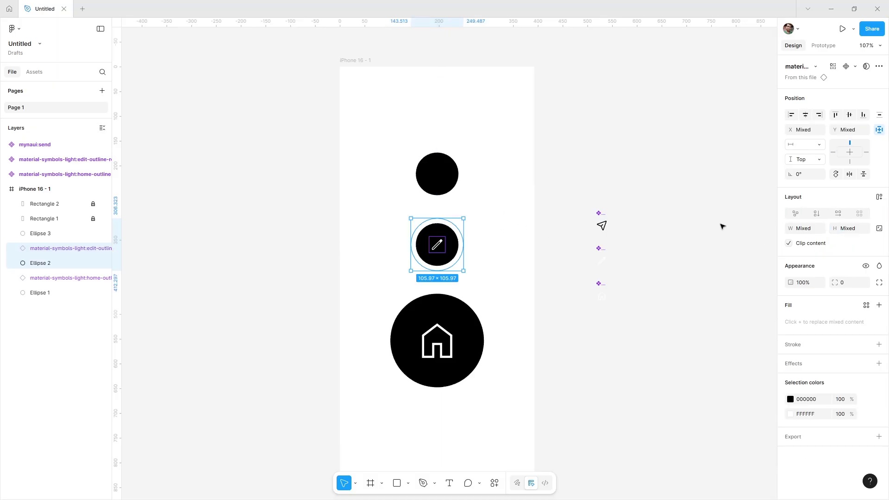
pyautogui.click(702, 236)
# - Place an instance of the send icon on the uppermost circle, centre it on the circle and layer it directly above Ellipse 3
pyautogui.click(601, 213)
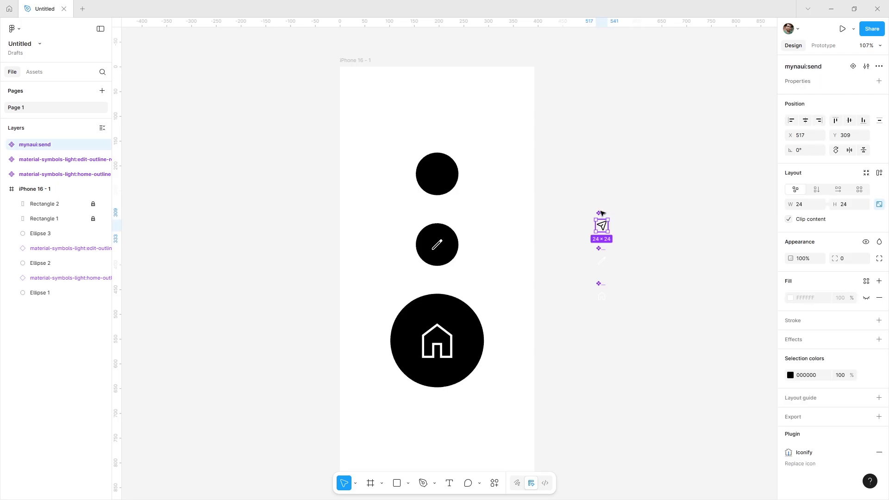
pyautogui.moveTo(602, 214); pyautogui.dragTo(440, 165)
pyautogui.keyDown('shift'); pyautogui.click(440, 165); pyautogui.keyUp('shift')
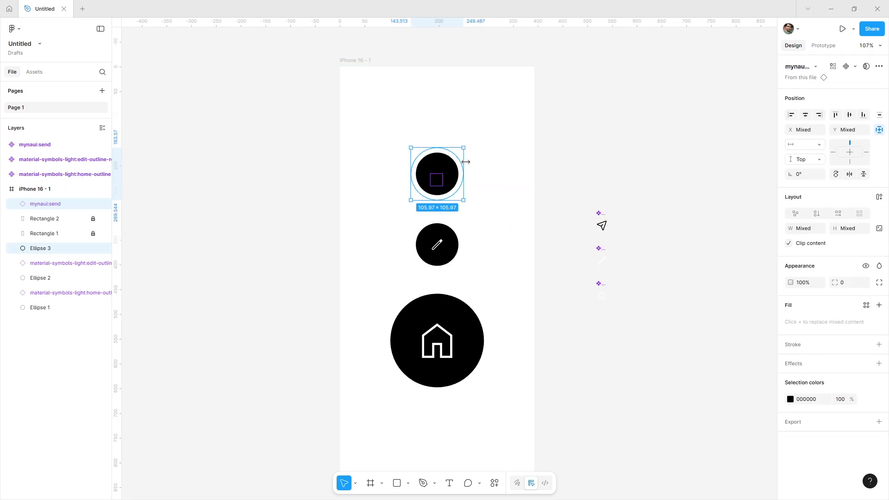
pyautogui.click(808, 117)
pyautogui.click(847, 118)
pyautogui.moveTo(46, 204); pyautogui.dragTo(56, 241)
# - Resize the main send icon component to 32 × 32 and recolour it to white (FFFFFF)
pyautogui.click(604, 211)
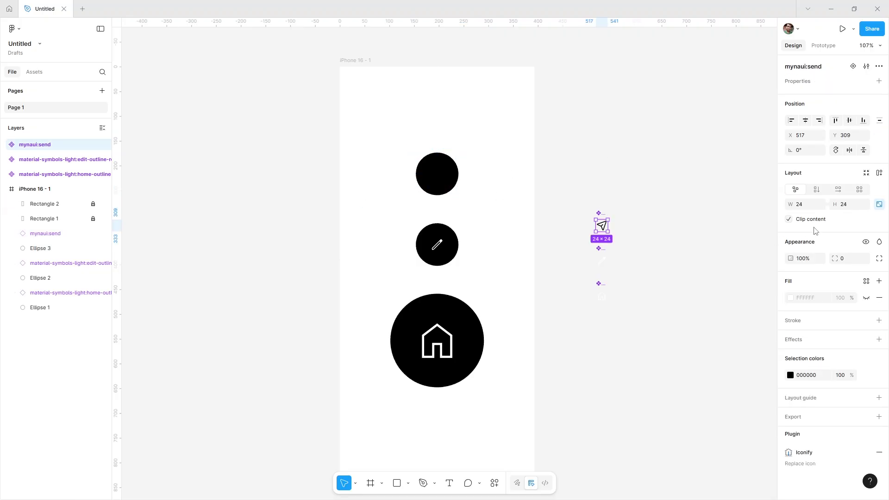
pyautogui.click(847, 209)
pyautogui.press('Return')
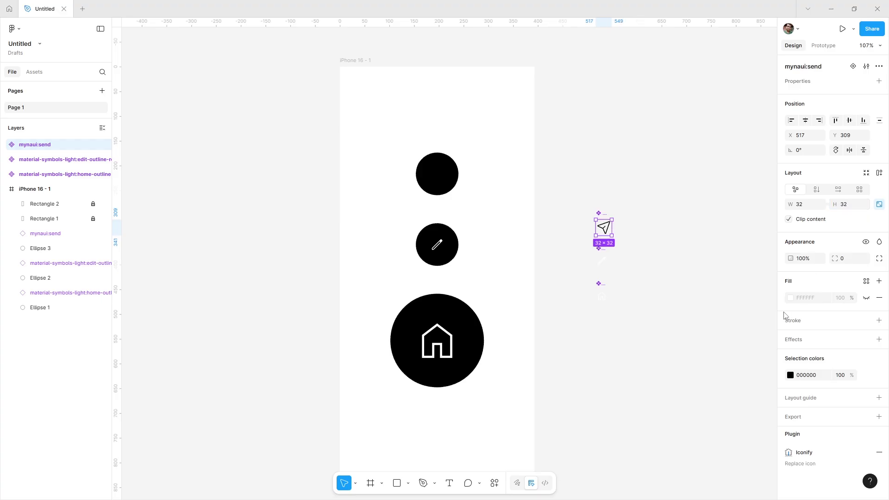
pyautogui.click(790, 375)
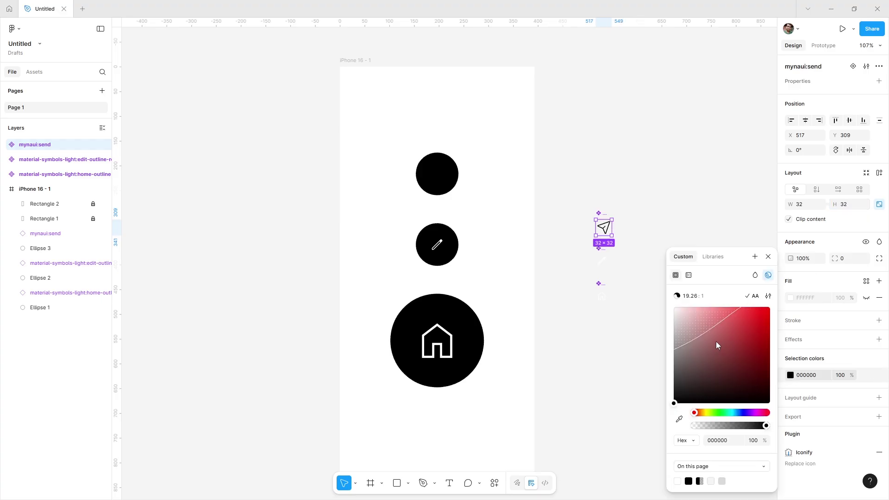
pyautogui.moveTo(716, 344); pyautogui.dragTo(670, 301)
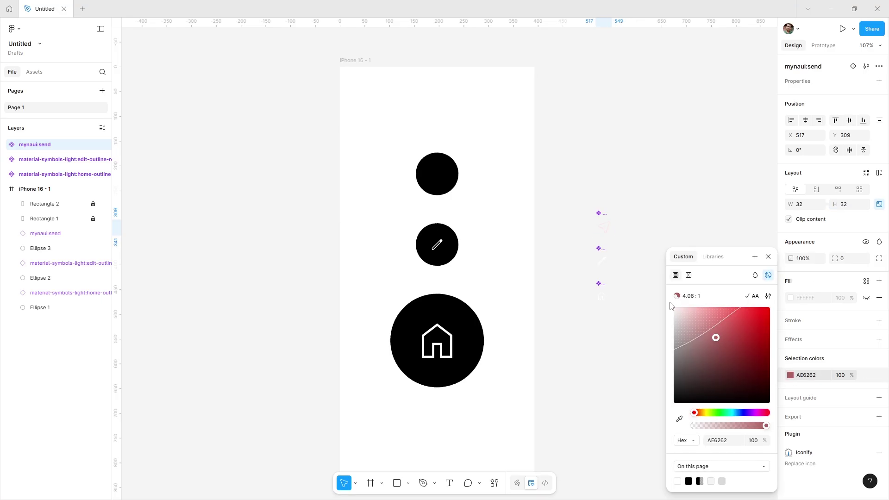
pyautogui.click(768, 256)
pyautogui.keyDown('shift'); pyautogui.click(454, 166); pyautogui.keyUp('shift')
pyautogui.click(804, 139)
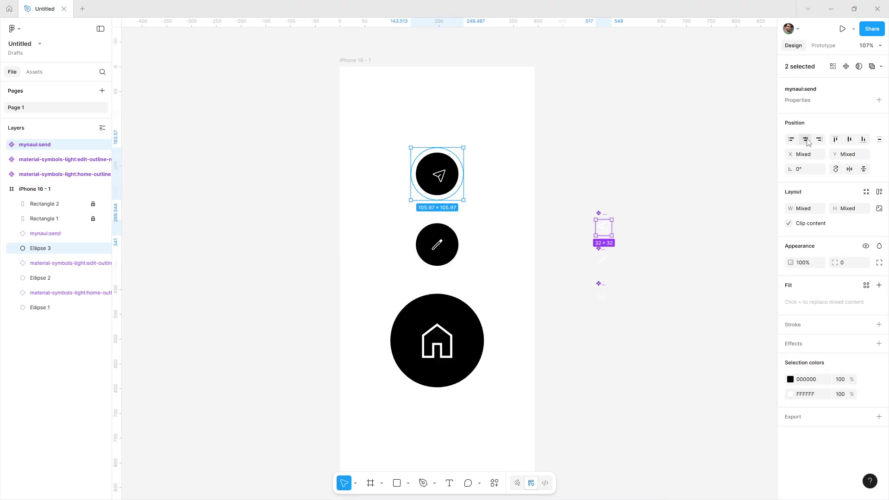
pyautogui.click(849, 139)
# - Centre the send icon instance horizontally and vertically on the uppermost circle, Ellipse 3
pyautogui.click(441, 171)
pyautogui.keyDown('shift'); pyautogui.click(441, 158); pyautogui.keyUp('shift')
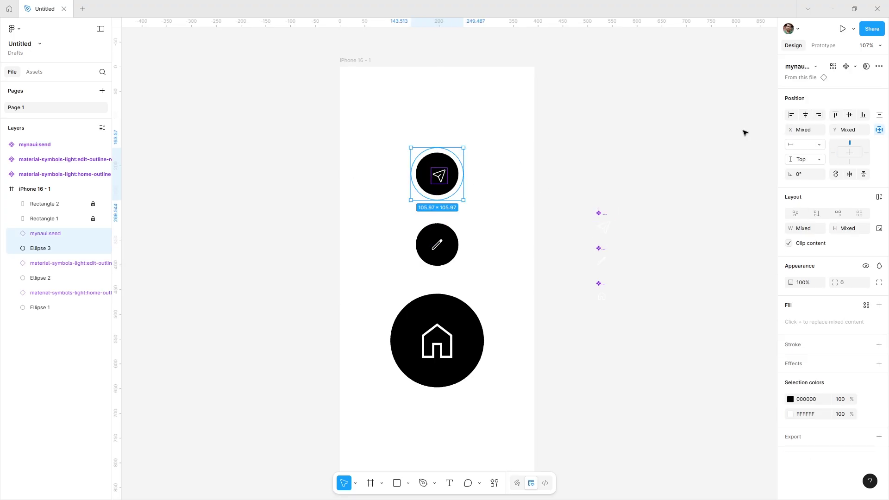
pyautogui.click(805, 115)
pyautogui.click(849, 115)
pyautogui.click(629, 168)
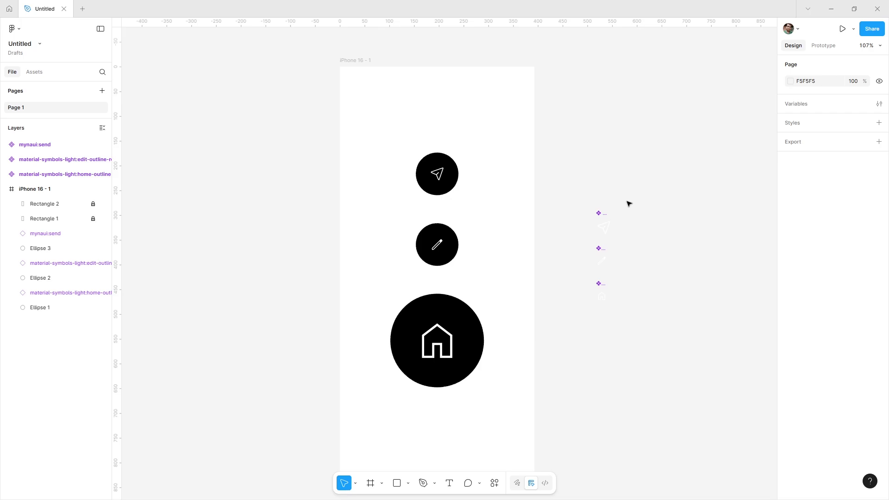
# - Move the three main icon components together to the empty canvas left of the iPhone frame, at about X -248
pyautogui.moveTo(646, 334); pyautogui.dragTo(578, 183)
pyautogui.moveTo(601, 214); pyautogui.dragTo(224, 175)
pyautogui.hscroll(3, 271, 222)
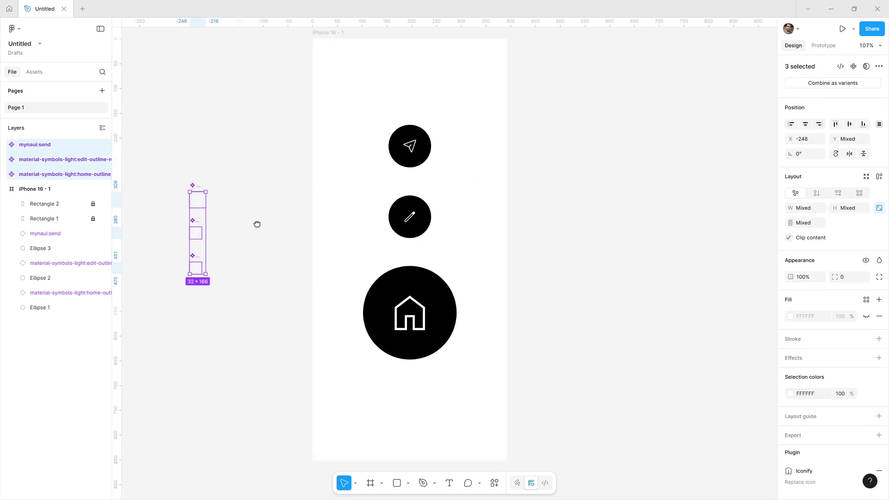
pyautogui.scroll(-2, 255, 230)
pyautogui.hscroll(2, 277, 139)
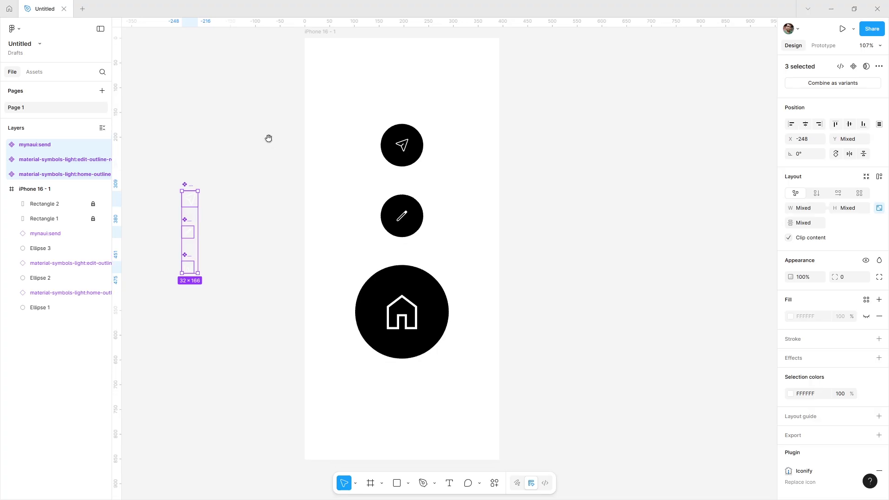
pyautogui.click(313, 39)
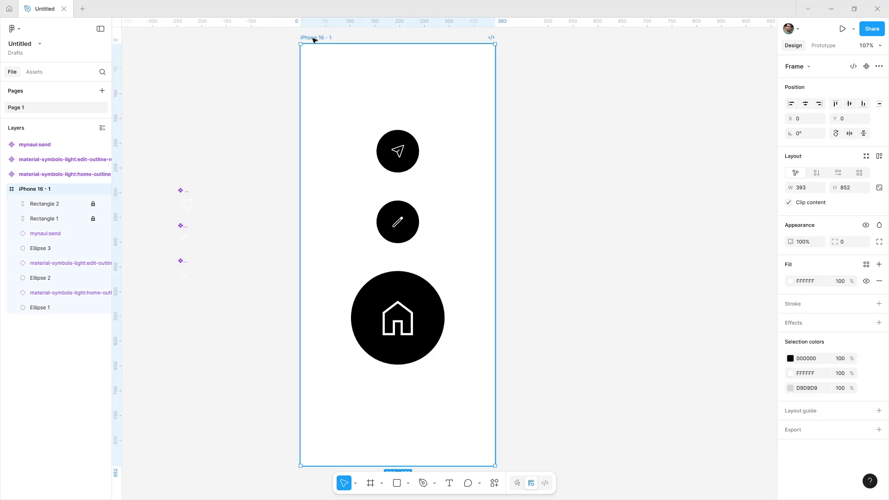
pyautogui.hotkey('ctrl', 'z')
pyautogui.click(544, 254)
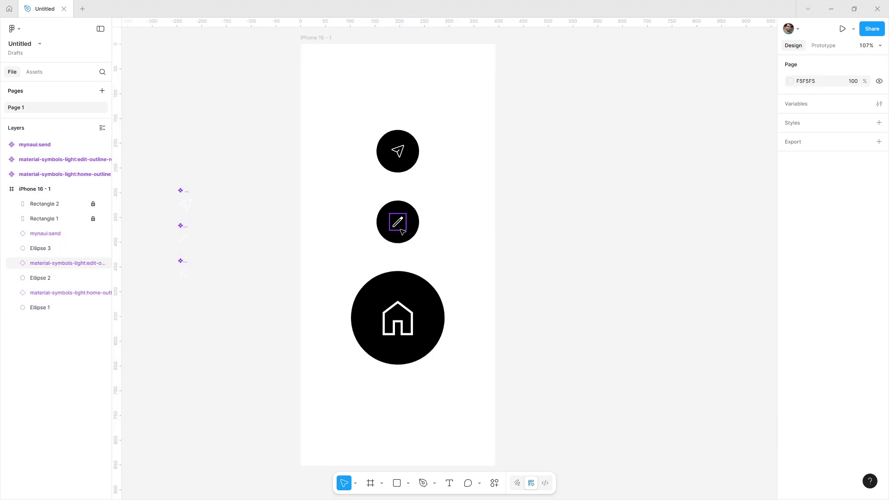
# - Group each icon with its circle: home with Ellipse 1, edit with Ellipse 2 and send with Ellipse 3
pyautogui.click(415, 320)
pyautogui.keyDown('shift'); pyautogui.click(436, 314); pyautogui.keyUp('shift')
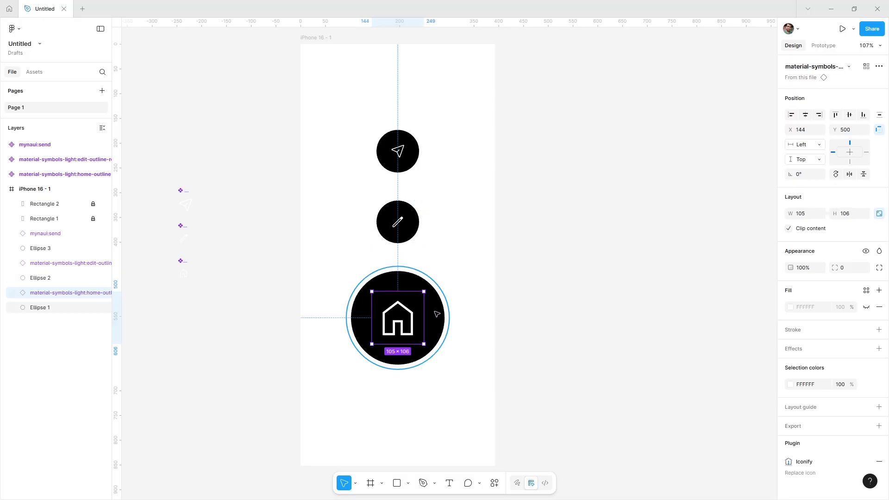
pyautogui.hotkey('ctrl', 'g')
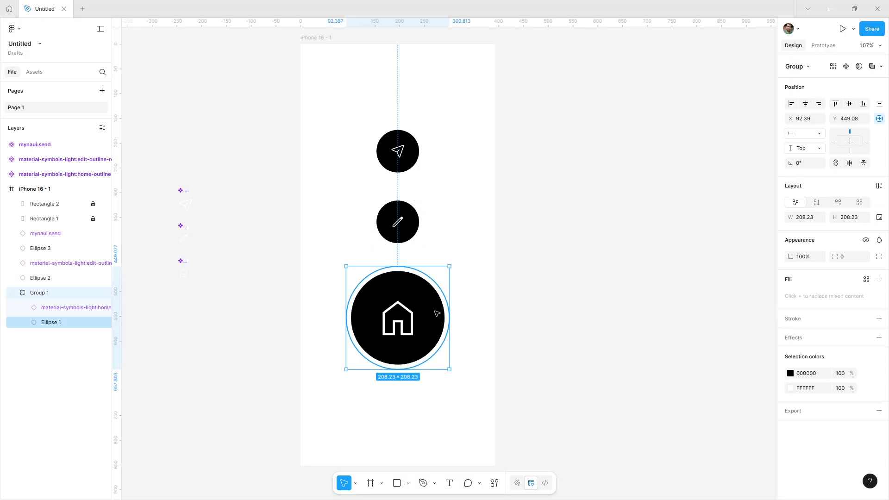
pyautogui.click(411, 237)
pyautogui.keyDown('shift'); pyautogui.click(399, 223); pyautogui.keyUp('shift')
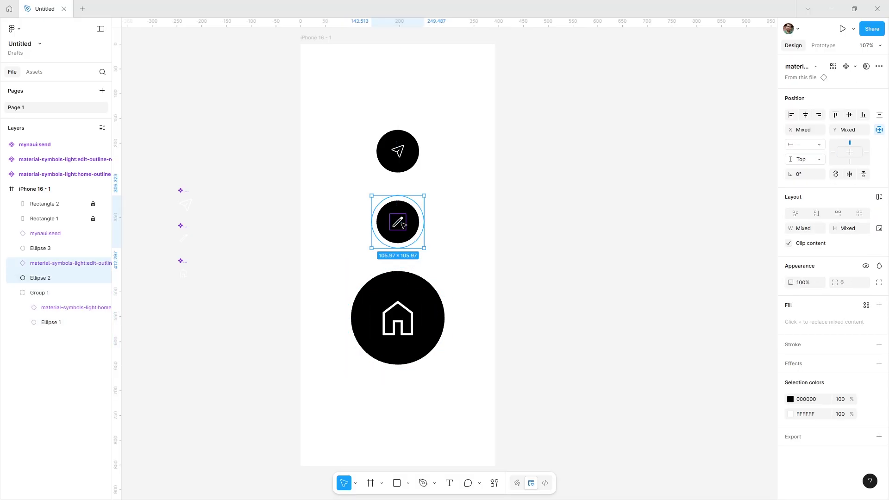
pyautogui.hotkey('ctrl', 'g')
pyautogui.click(418, 151)
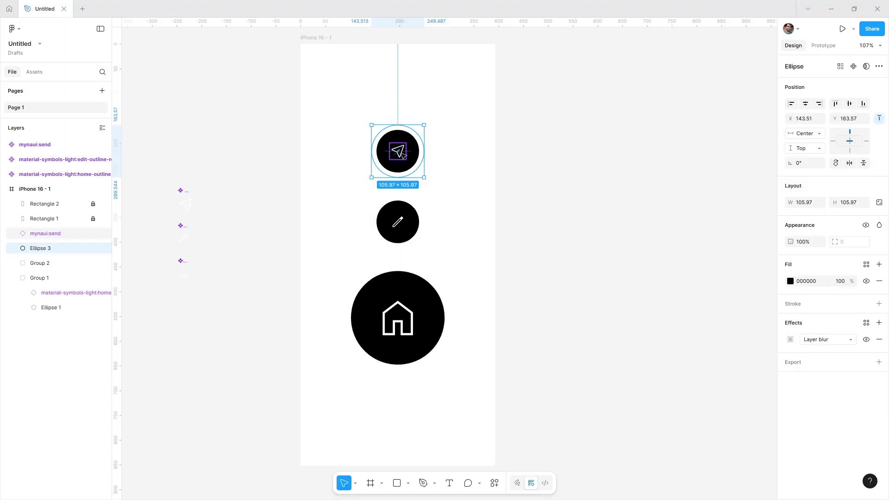
pyautogui.keyDown('shift'); pyautogui.click(400, 154); pyautogui.keyUp('shift')
pyautogui.hotkey('ctrl', 'g')
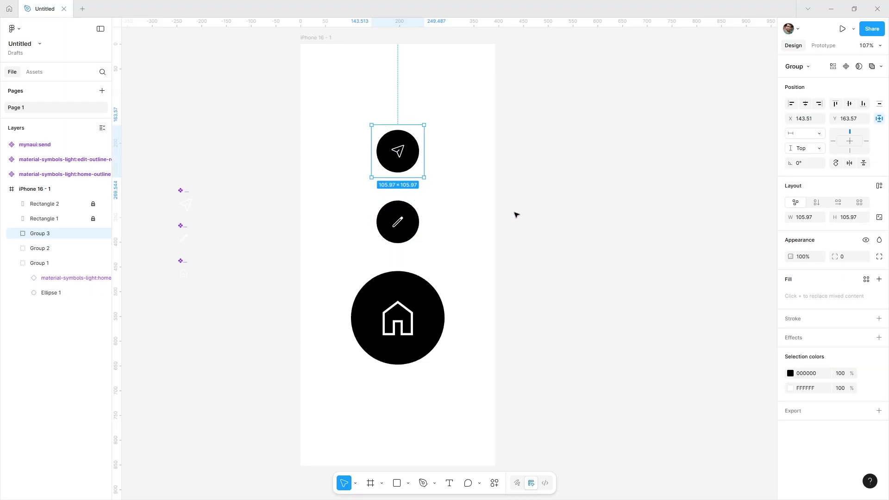
pyautogui.click(515, 215)
# - Collapse the home icon's group in the layer list and duplicate the iPhone 16 - 1 frame beside the original at X 464, Y 0
pyautogui.click(401, 160)
pyautogui.keyDown('shift'); pyautogui.click(400, 217); pyautogui.keyUp('shift')
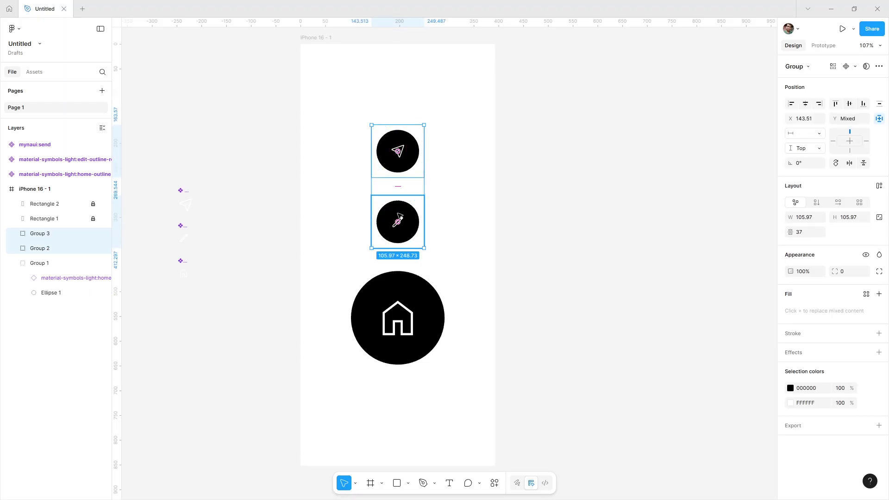
pyautogui.keyDown('shift'); pyautogui.click(391, 279); pyautogui.keyUp('shift')
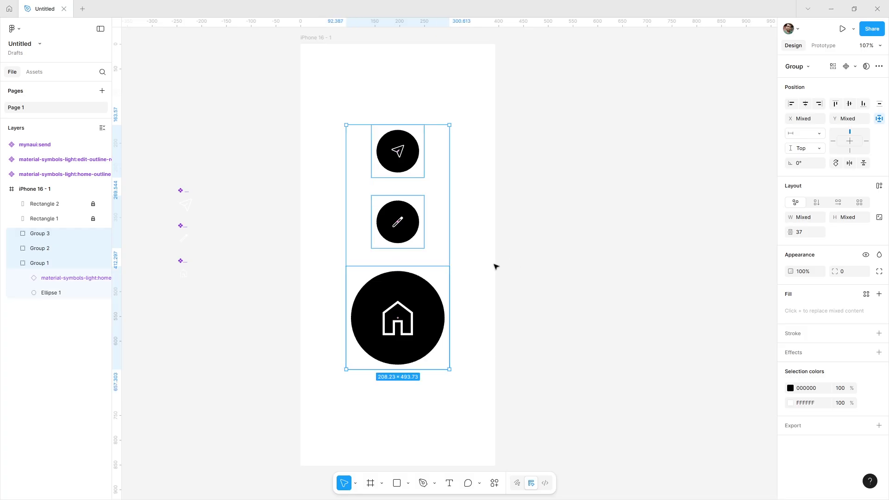
pyautogui.click(15, 263)
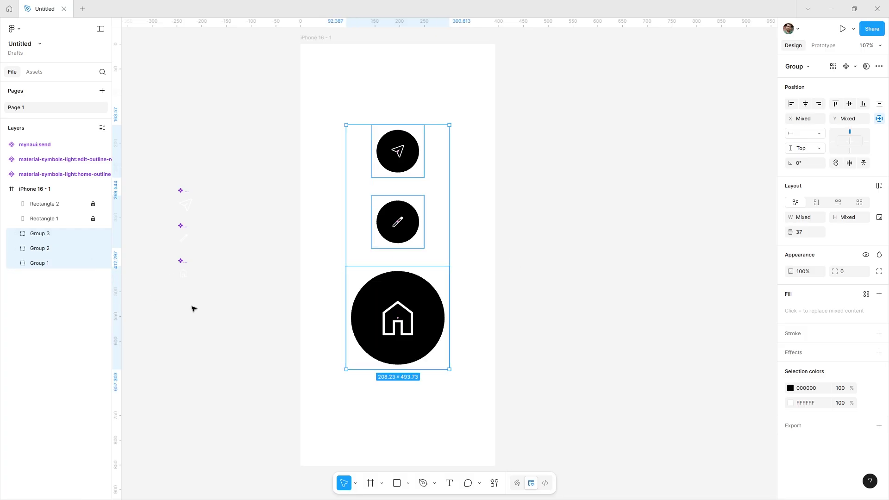
pyautogui.click(326, 38)
pyautogui.moveTo(327, 38); pyautogui.dragTo(555, 72)
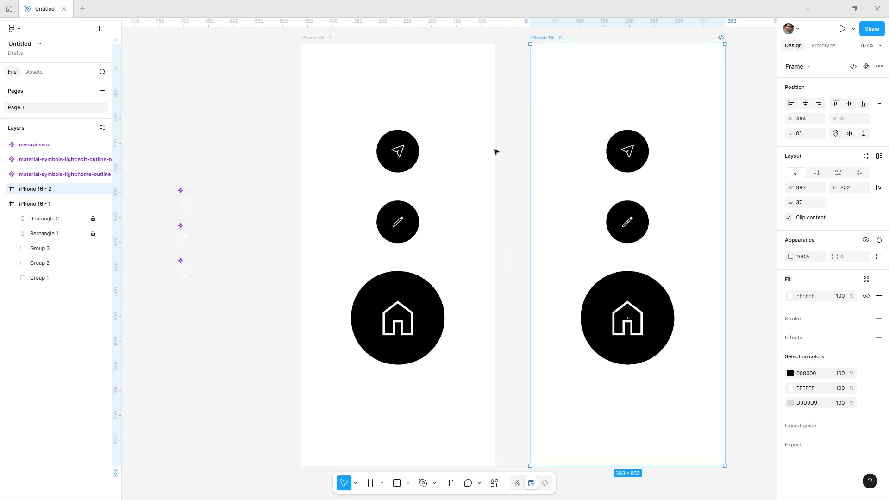
# - Move the send and edit icon groups together straight down over the home circle in iPhone 16 - 1 and send them behind the home group
pyautogui.click(420, 308)
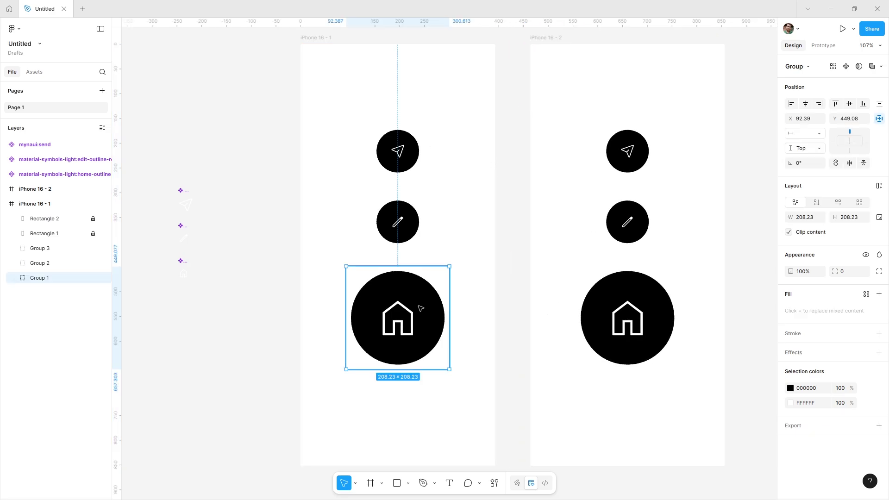
pyautogui.click(407, 233)
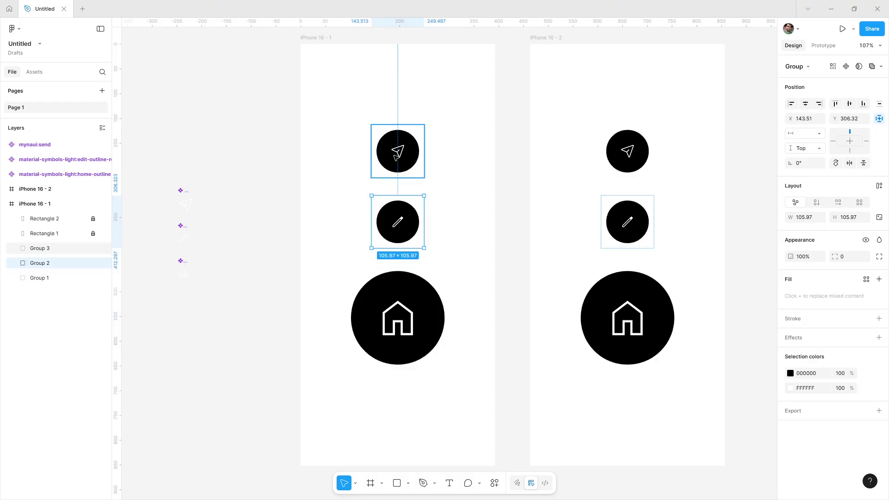
pyautogui.keyDown('shift'); pyautogui.click(397, 153); pyautogui.keyUp('shift')
pyautogui.moveTo(397, 153); pyautogui.dragTo(396, 156)
pyautogui.hotkey('shift', 'Down')
pyautogui.hotkey('shift', 'Down')
pyautogui.hotkey('shift', 'Down')
pyautogui.hotkey('shift', 'Down')
pyautogui.hotkey('shift', 'Down')
pyautogui.hotkey('shift', 'Down')
pyautogui.hotkey('shift', 'Down')
pyautogui.hotkey('shift', 'Down')
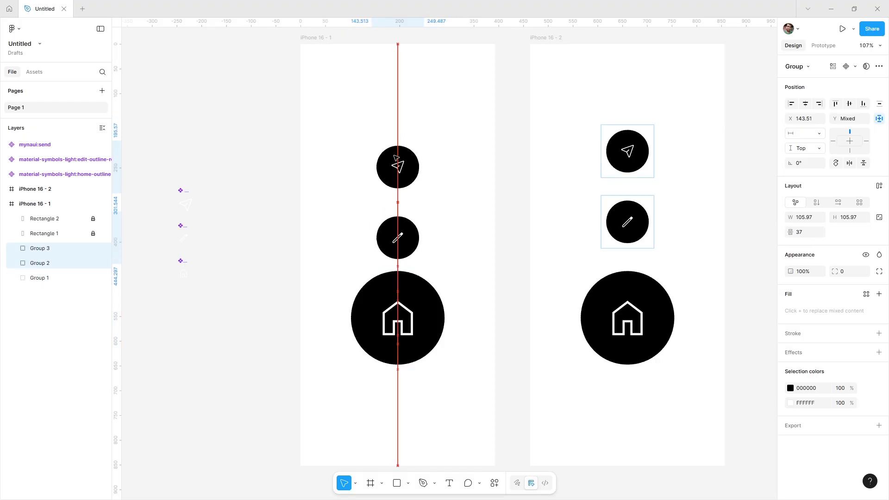
pyautogui.hotkey('shift', 'Down')
pyautogui.hotkey('shift', 'Down')
pyautogui.hotkey('shift', 'Down')
pyautogui.hotkey('shift', 'Down')
pyautogui.hotkey('shift', 'Down')
pyautogui.hotkey('shift', 'Down')
pyautogui.hotkey('shift', 'Down')
pyautogui.hotkey('shift', 'Down')
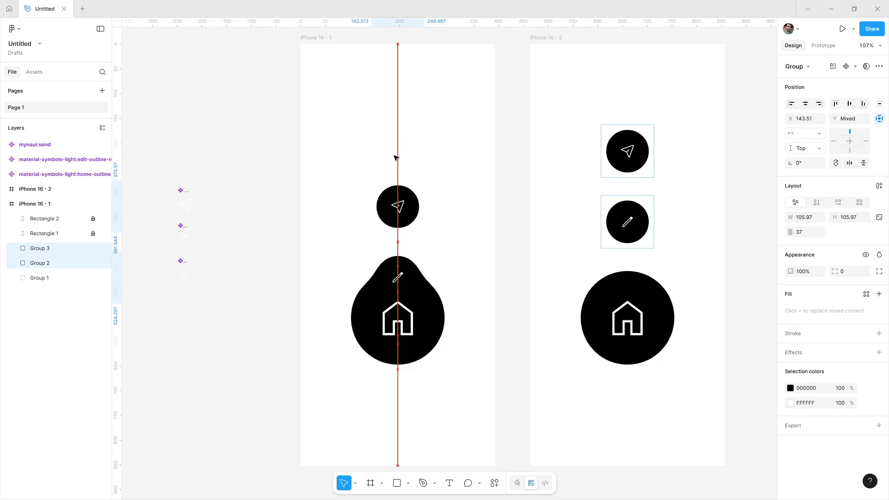
pyautogui.hotkey('shift', 'Down')
pyautogui.hotkey('shift', 'Down')
pyautogui.hotkey('shift', 'Down')
pyautogui.hotkey('shift', 'Down')
pyautogui.hotkey('shift', 'Down')
pyautogui.hotkey('shift', 'Down')
pyautogui.hotkey('shift', 'Down')
pyautogui.hotkey('shift', 'Down')
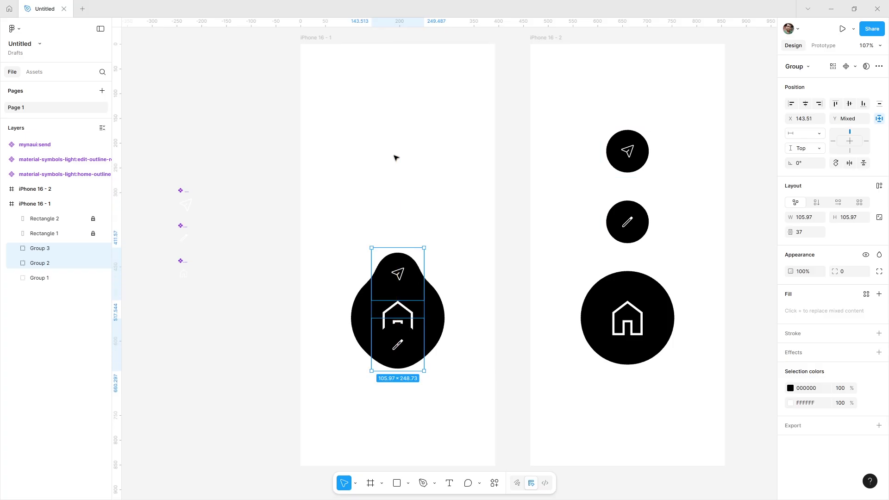
pyautogui.hotkey('shift', 'Up')
pyautogui.hotkey('shift', 'Up')
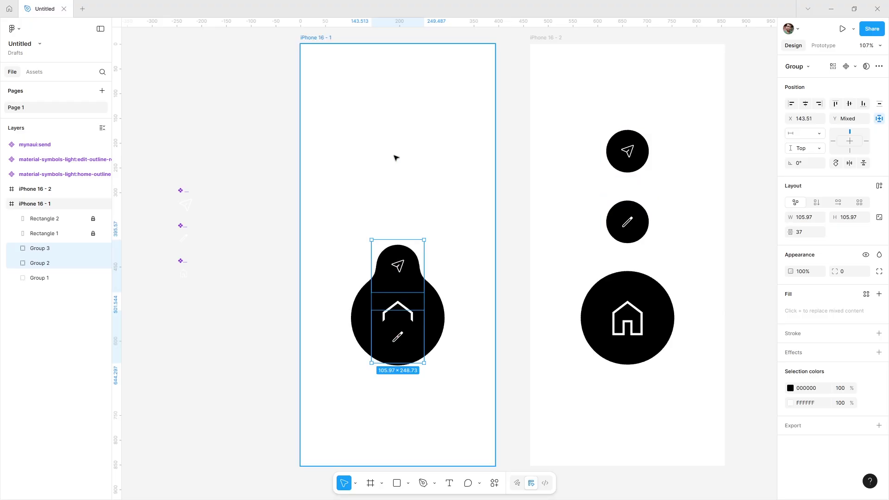
pyautogui.hotkey('ctrl', '[')
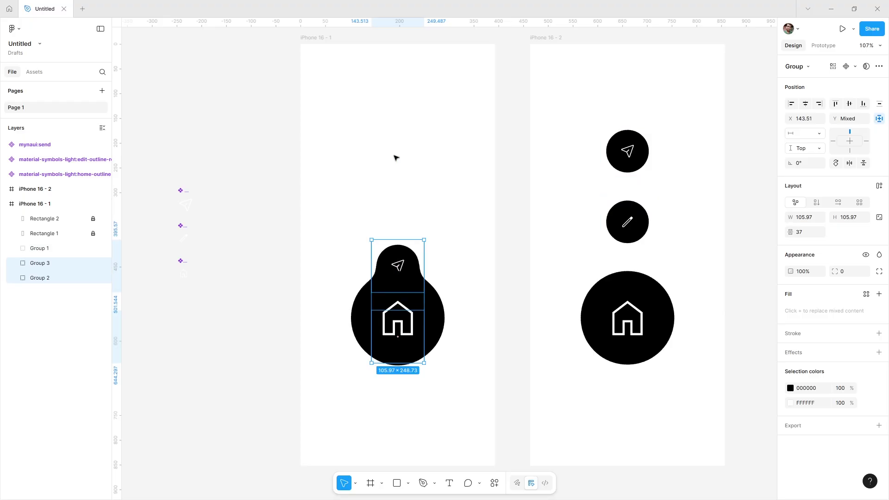
# - Move the send icon group, Group 3, down to Y 459.57 so it sits within the home circle in iPhone 16 - 1
pyautogui.click(37, 264)
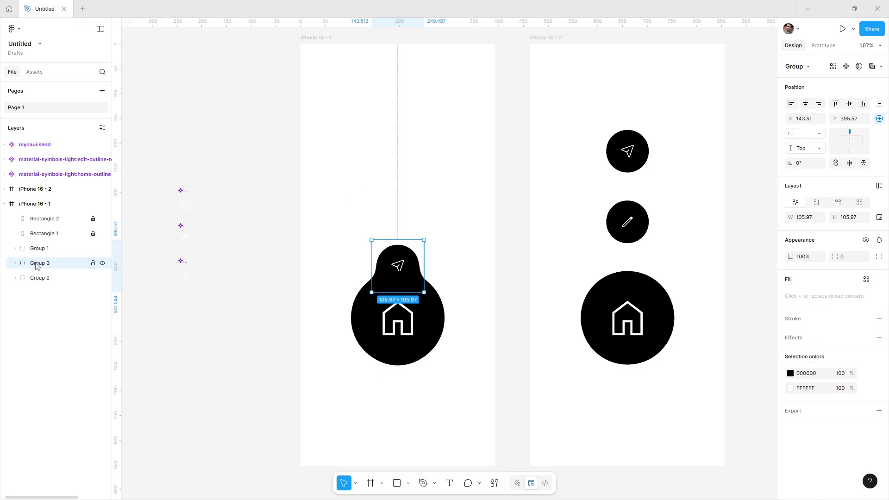
pyautogui.hotkey('shift', 'Down')
pyautogui.hotkey('shift', 'Down')
pyautogui.hotkey('shift', 'Down')
pyautogui.hotkey('shift', 'Down')
pyautogui.hotkey('shift', 'Down')
pyautogui.hotkey('shift', 'Down')
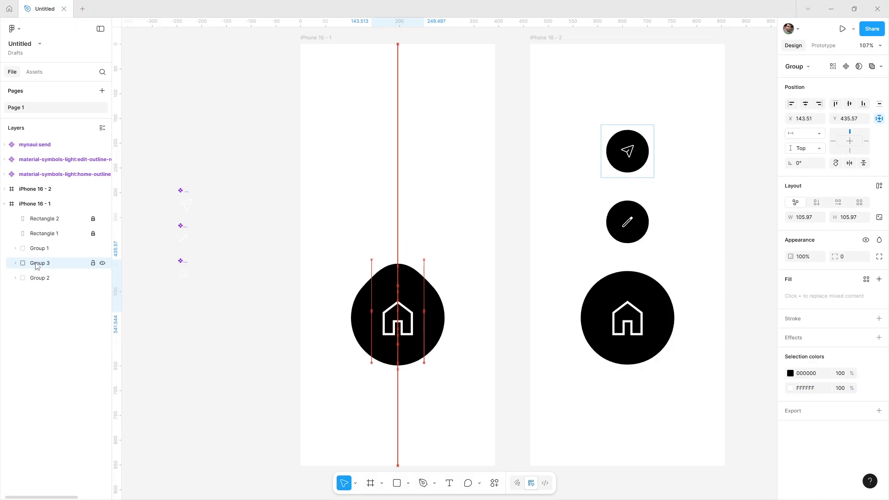
pyautogui.press('Down')
pyautogui.press('Down')
pyautogui.press('Down')
pyautogui.press('Down')
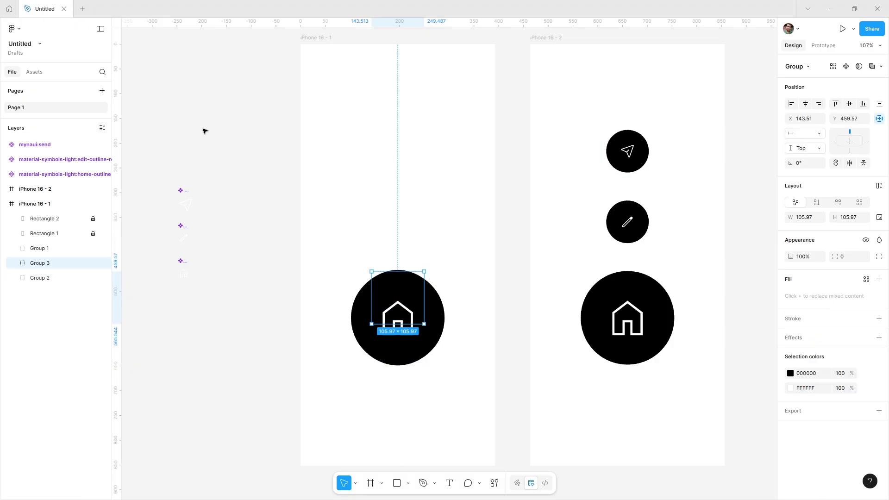
# - Connect iPhone 16 - 1 to iPhone 16 - 2 with an on-tap Navigate to interaction using Smart animate
pyautogui.click(312, 39)
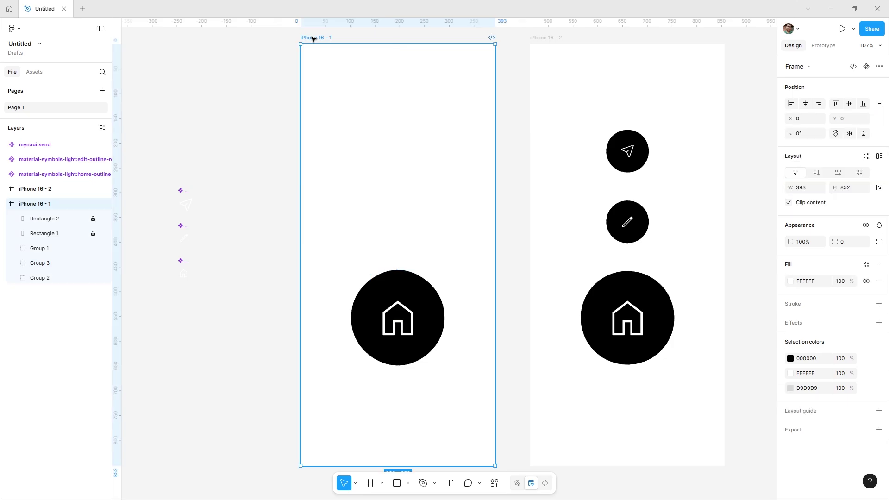
pyautogui.click(823, 45)
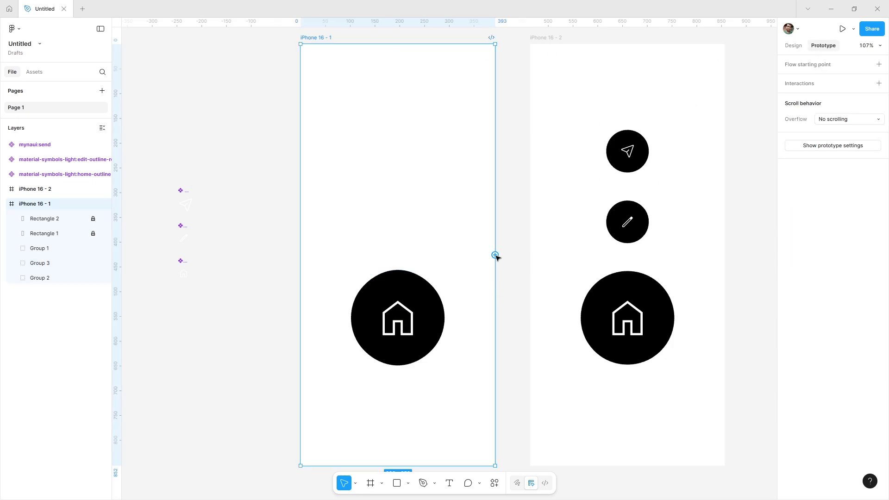
pyautogui.moveTo(495, 255); pyautogui.dragTo(559, 262)
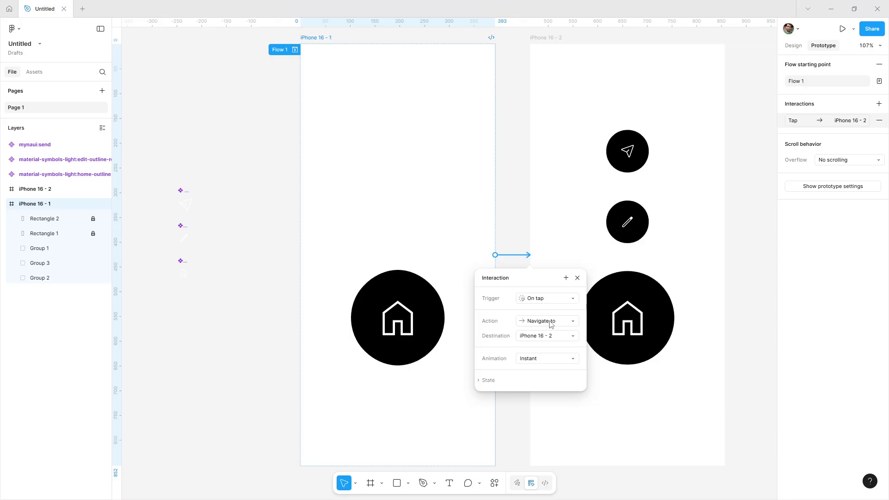
pyautogui.click(546, 358)
pyautogui.click(555, 379)
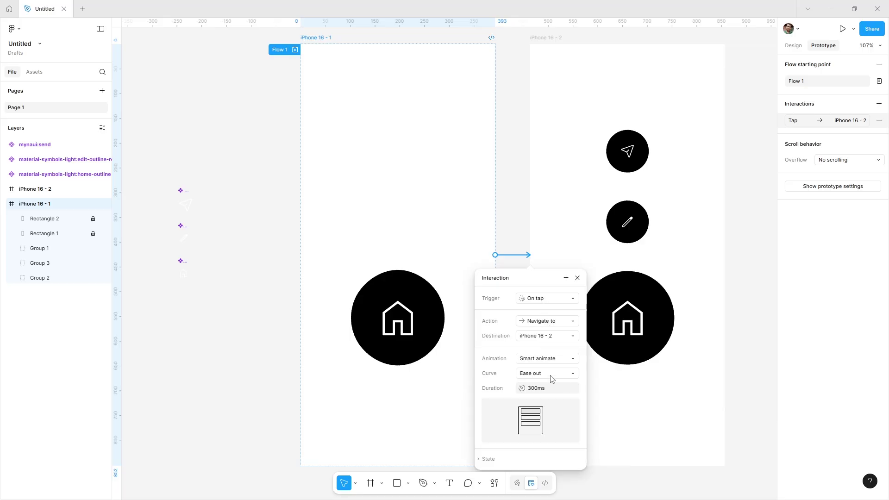
# - Set the curve of the interaction from iPhone 16 - 1 to Slow, with a duration of 400 ms, keeping On tap and Smart animate
pyautogui.click(551, 378)
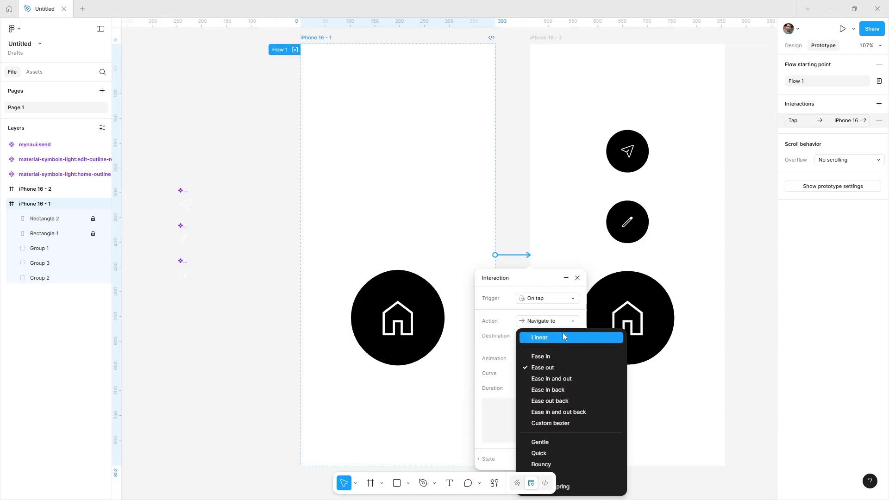
pyautogui.click(571, 220)
pyautogui.moveTo(545, 280); pyautogui.dragTo(426, 131)
pyautogui.click(424, 156)
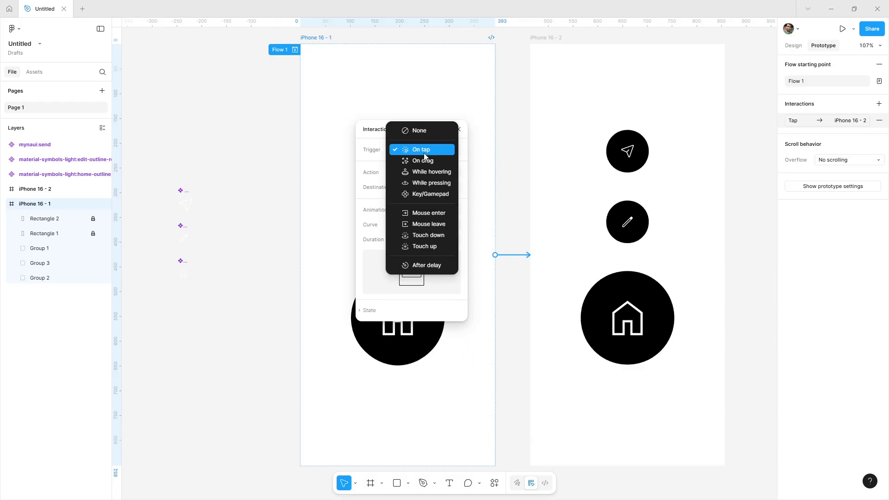
pyautogui.click(426, 153)
pyautogui.click(434, 210)
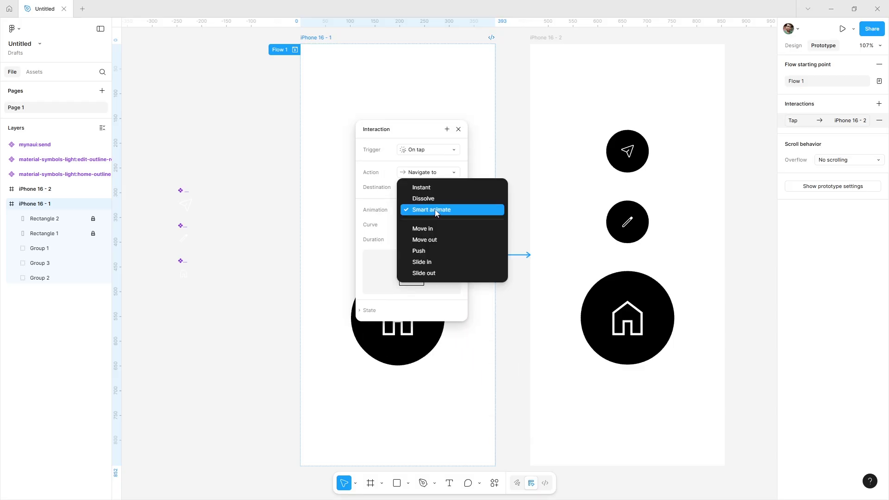
pyautogui.click(435, 211)
pyautogui.click(422, 226)
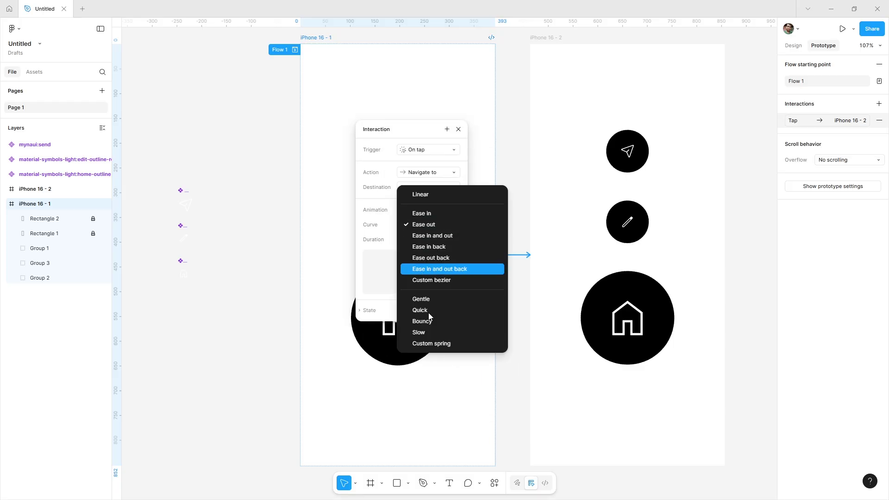
pyautogui.click(432, 332)
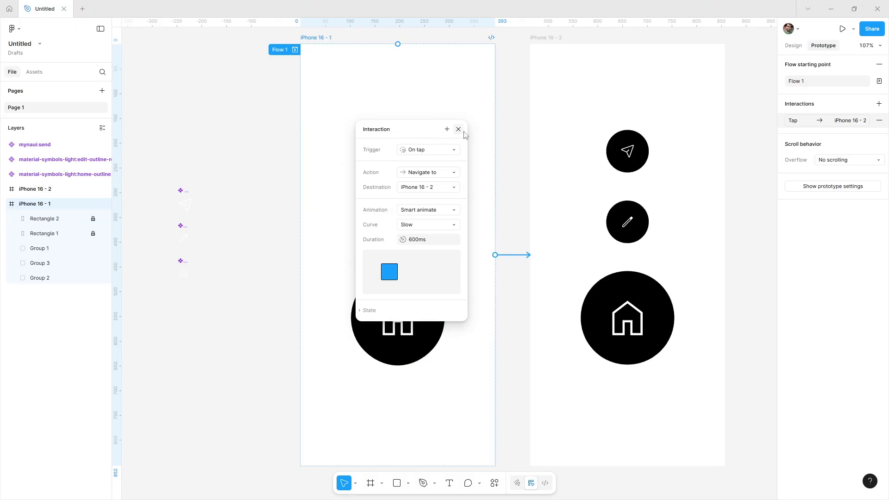
pyautogui.click(425, 239)
pyautogui.write('400')
pyautogui.press('Return')
pyautogui.click(458, 130)
# - Connect iPhone 16 - 2 back to iPhone 16 - 1 with an on-tap Smart animate interaction using the Slow curve at 400 ms
pyautogui.click(547, 57)
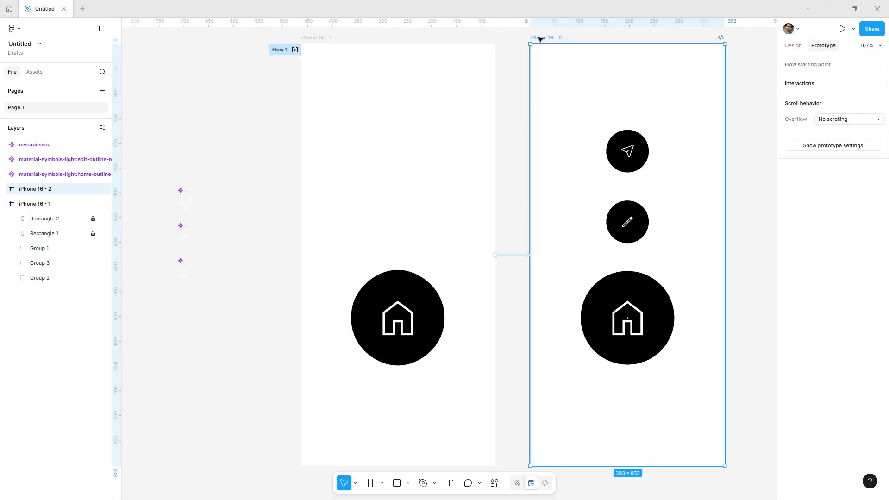
pyautogui.moveTo(530, 262); pyautogui.dragTo(454, 284)
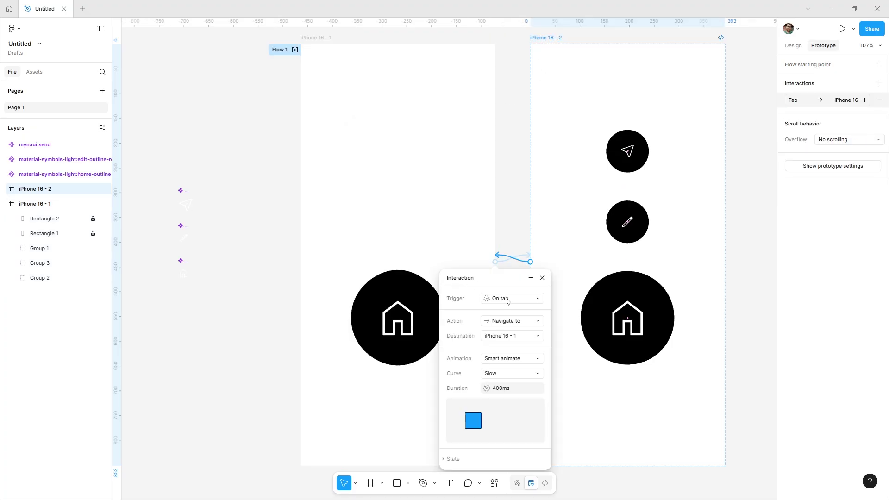
pyautogui.click(542, 277)
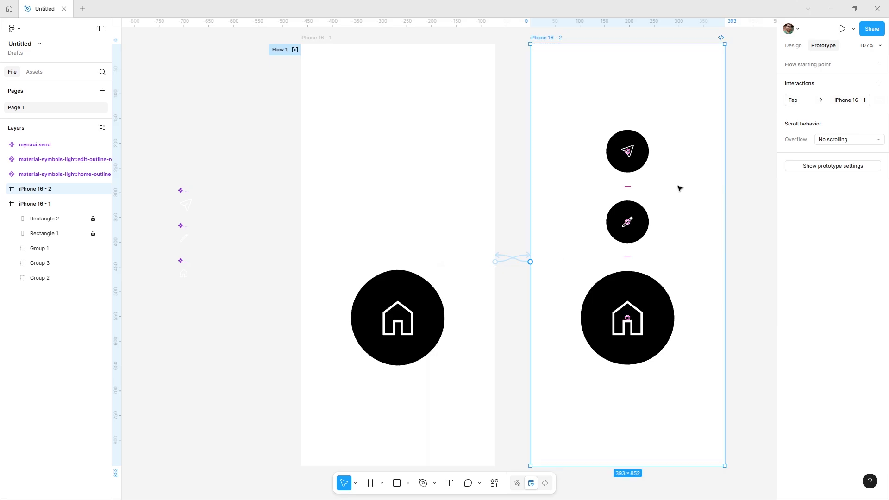
# - Preview the prototype from iPhone 16 - 1 and tap the phone screen repeatedly to test the menu's expanding and collapsing
pyautogui.click(790, 46)
pyautogui.click(260, 74)
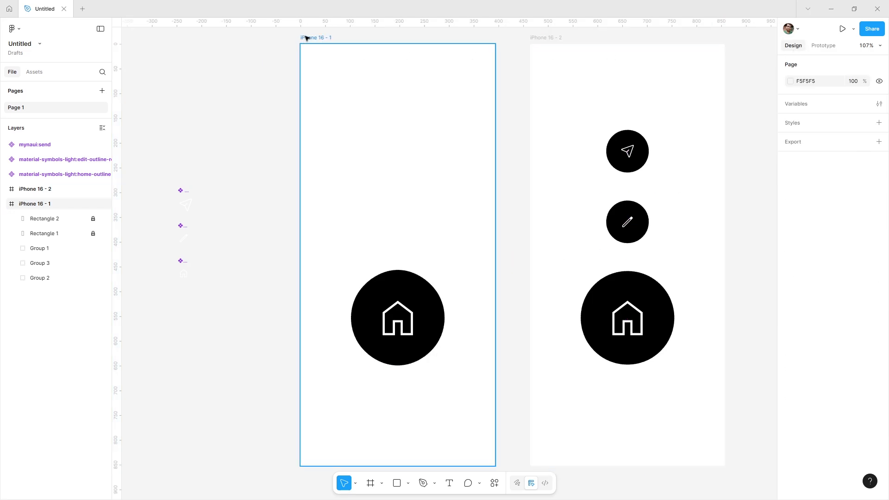
pyautogui.click(305, 38)
pyautogui.hotkey('shift', 'space')
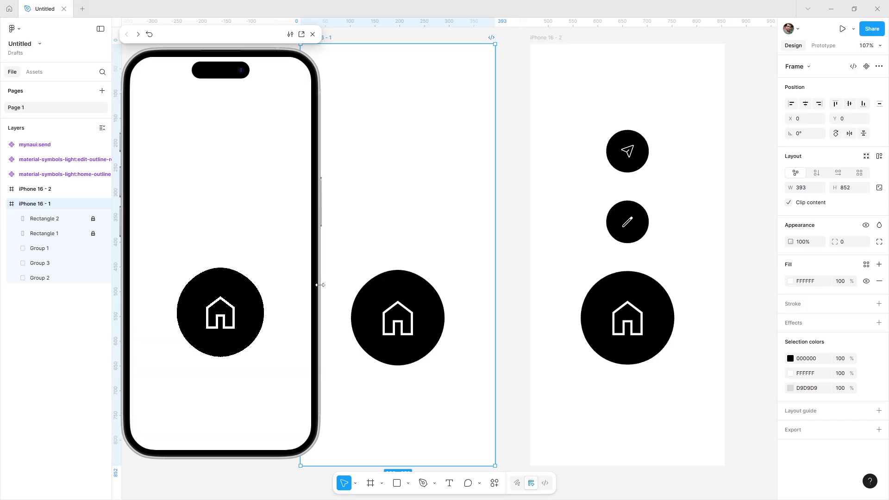
pyautogui.click(208, 351)
pyautogui.click(209, 351)
pyautogui.click(208, 350)
pyautogui.click(209, 350)
pyautogui.click(208, 350)
pyautogui.click(208, 351)
pyautogui.click(347, 41)
pyautogui.click(330, 40)
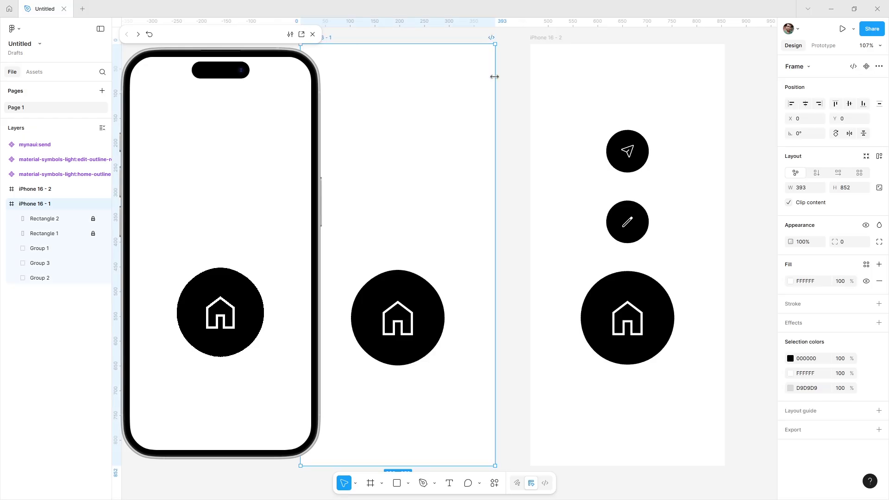
# - Set the duration of both tap interactions between iPhone 16 - 1 and iPhone 16 - 2 to 600 ms
pyautogui.click(816, 48)
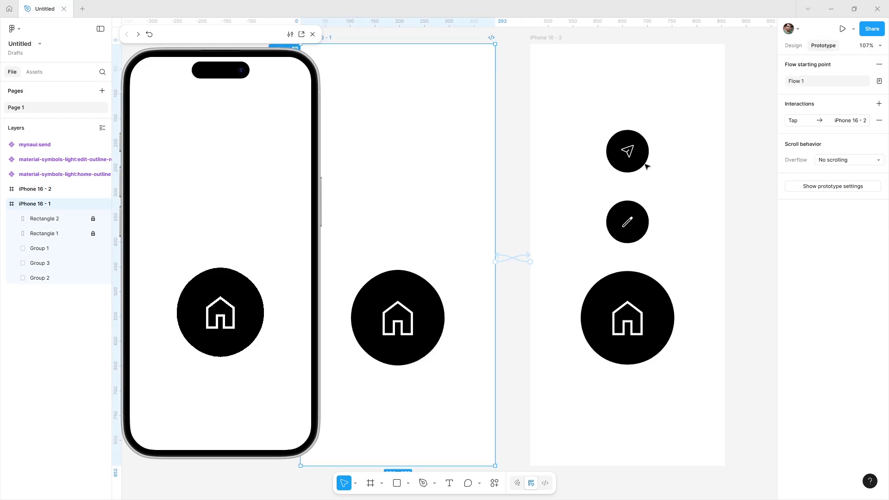
pyautogui.click(511, 257)
pyautogui.click(521, 392)
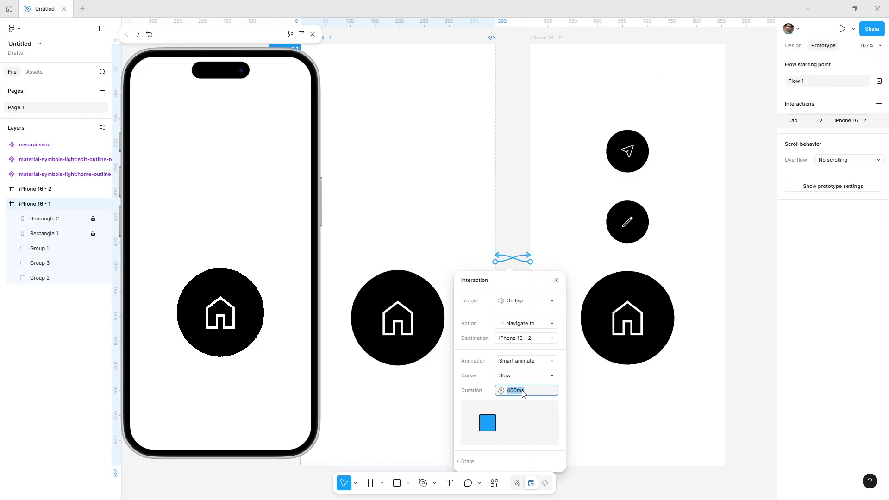
pyautogui.write('600')
pyautogui.press('Return')
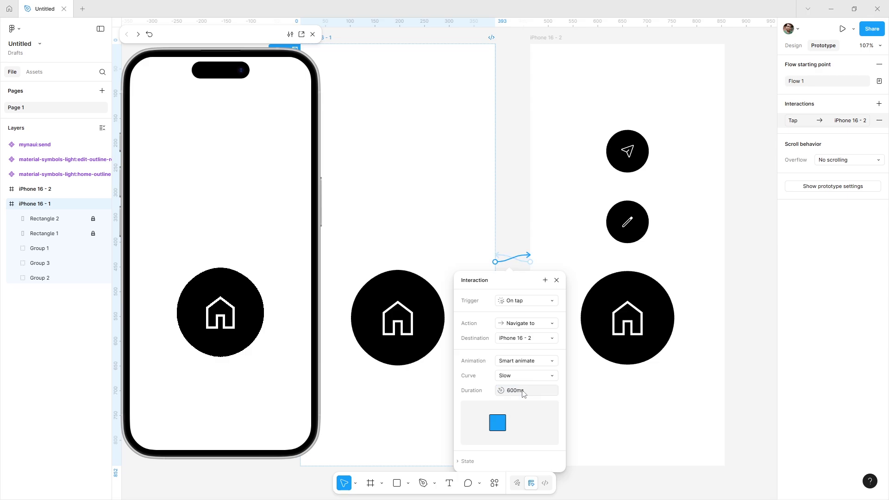
pyautogui.click(520, 263)
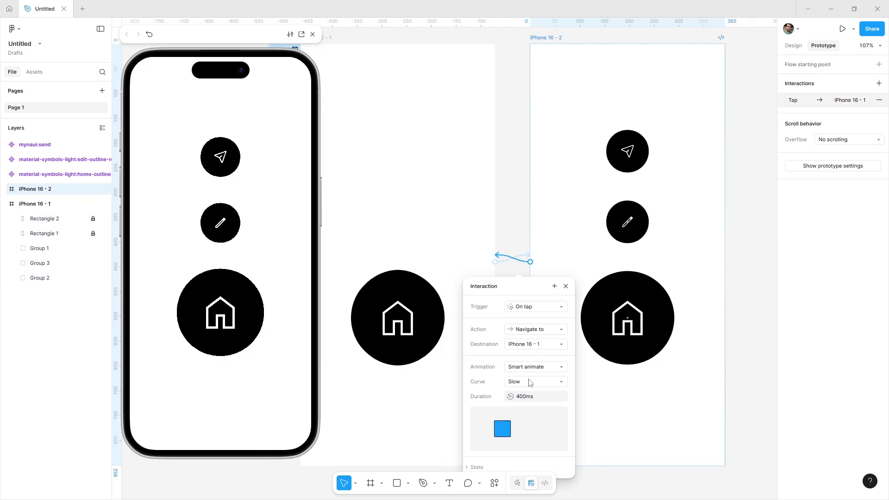
pyautogui.click(530, 398)
pyautogui.write('600')
pyautogui.press('Return')
pyautogui.click(566, 286)
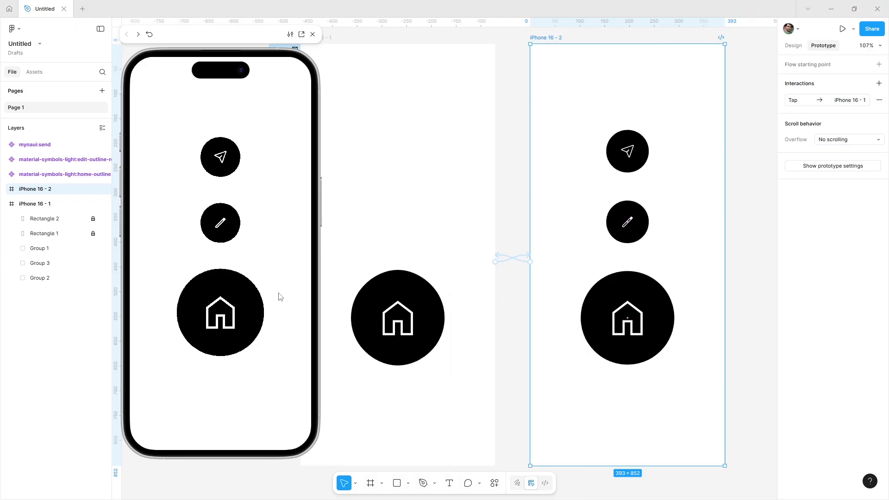
# - Test the 600 ms expand and collapse animation by tapping the screen in the prototype preview
pyautogui.click(276, 296)
pyautogui.click(274, 295)
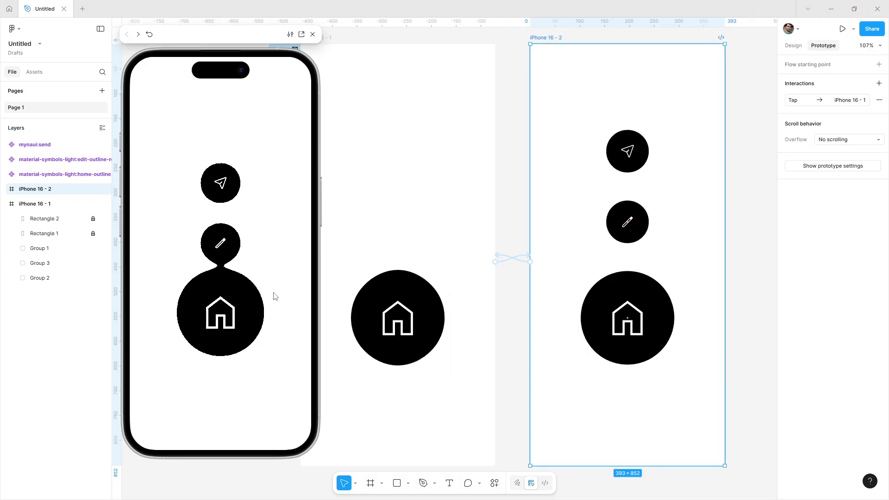
pyautogui.click(273, 296)
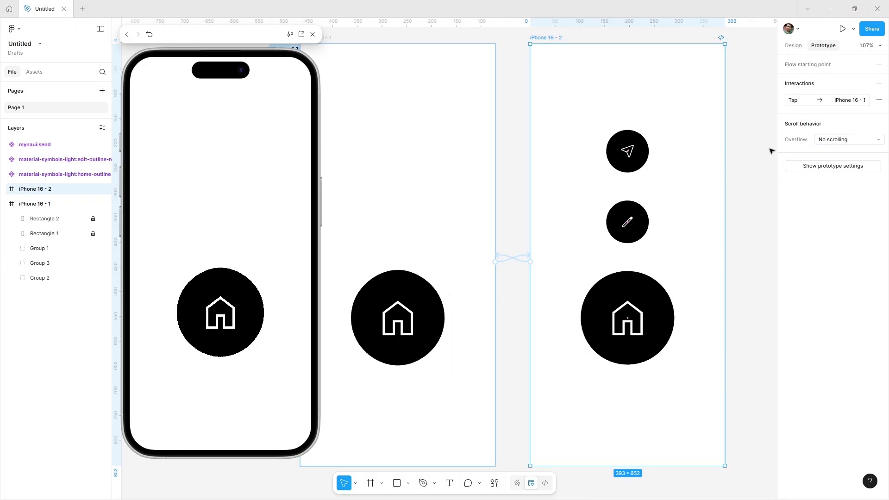
# - Change the curve of both tap interactions between iPhone 16 - 1 and iPhone 16 - 2 to Bouncy and test them in the preview
pyautogui.click(794, 100)
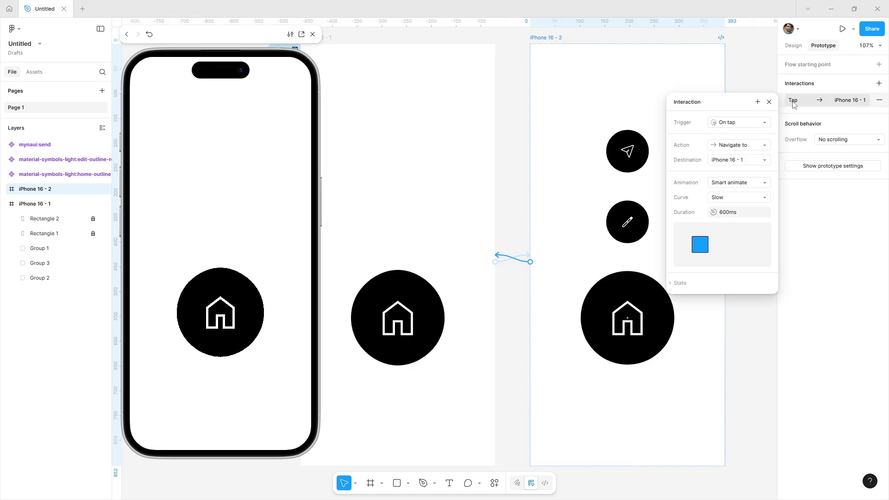
pyautogui.click(737, 198)
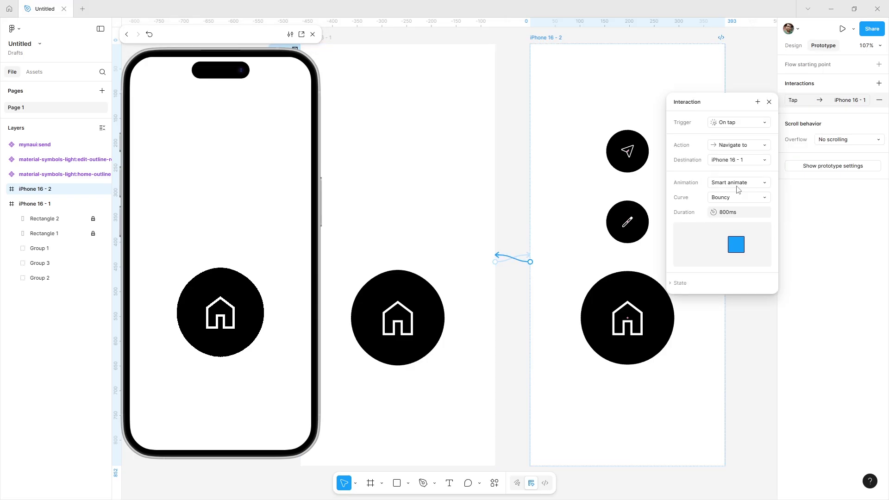
pyautogui.moveTo(501, 263); pyautogui.dragTo(526, 256)
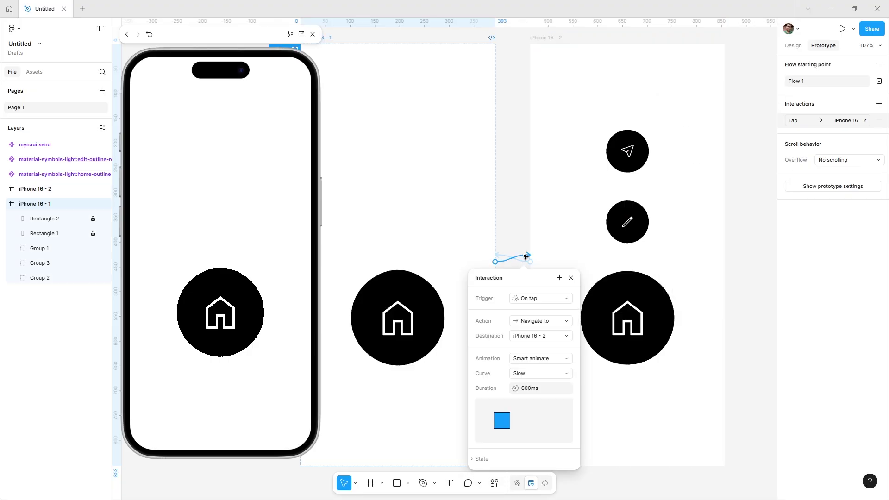
pyautogui.click(533, 373)
pyautogui.click(536, 362)
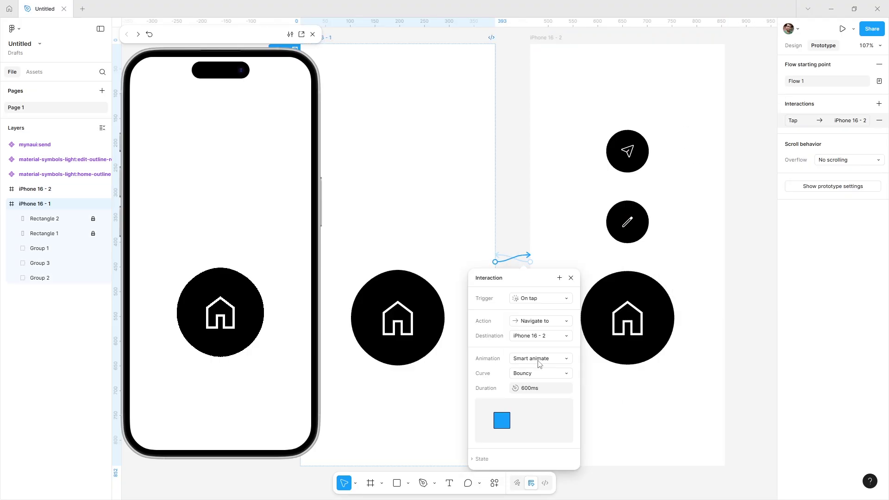
pyautogui.click(515, 234)
pyautogui.click(210, 269)
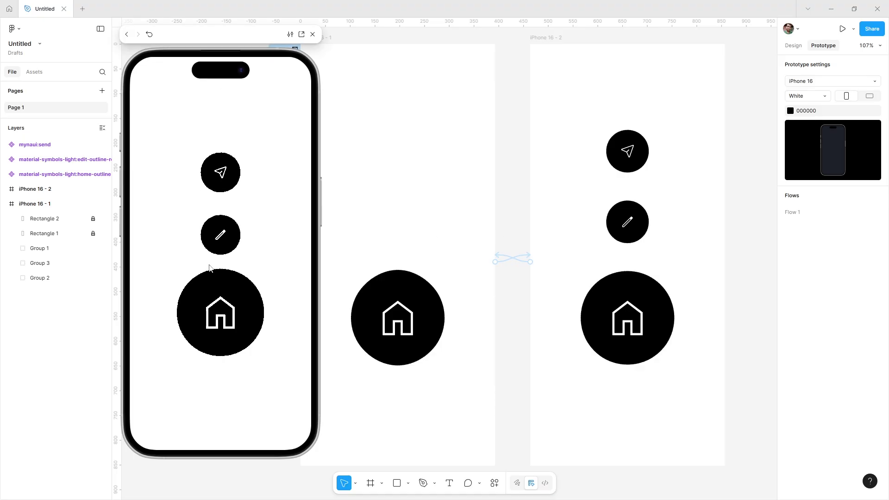
pyautogui.click(209, 265)
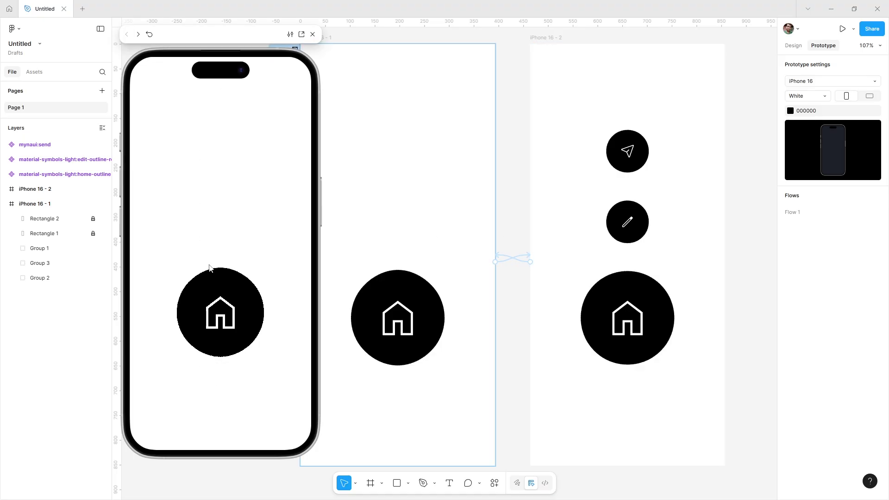
# - Set the duration of both Bouncy tap interactions between iPhone 16 - 1 and iPhone 16 - 2 to 1200 ms
pyautogui.click(510, 257)
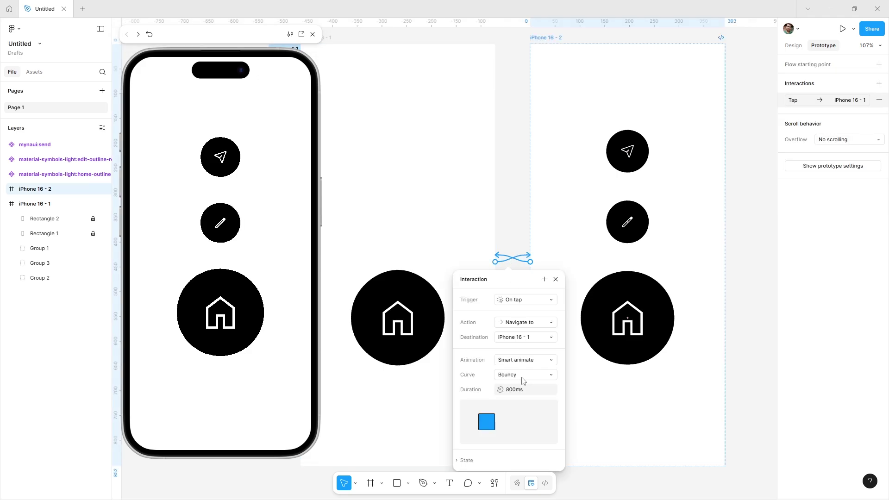
pyautogui.click(525, 391)
pyautogui.write('1200')
pyautogui.press('Return')
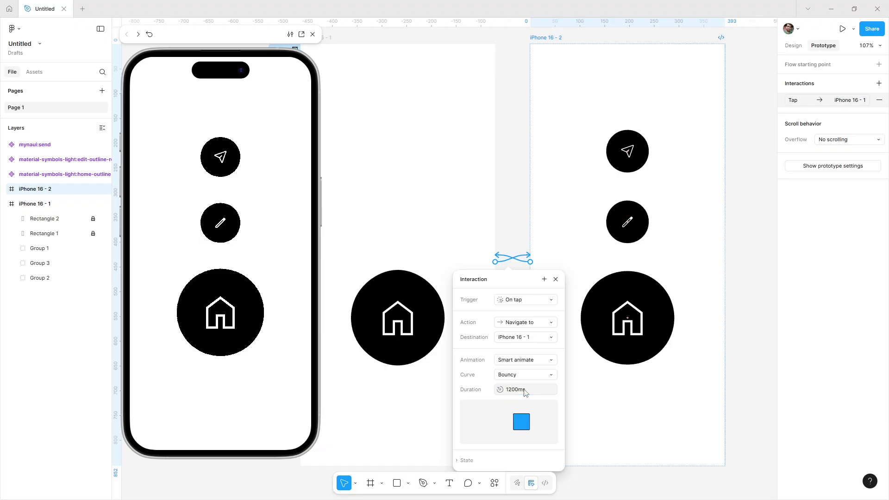
pyautogui.click(517, 263)
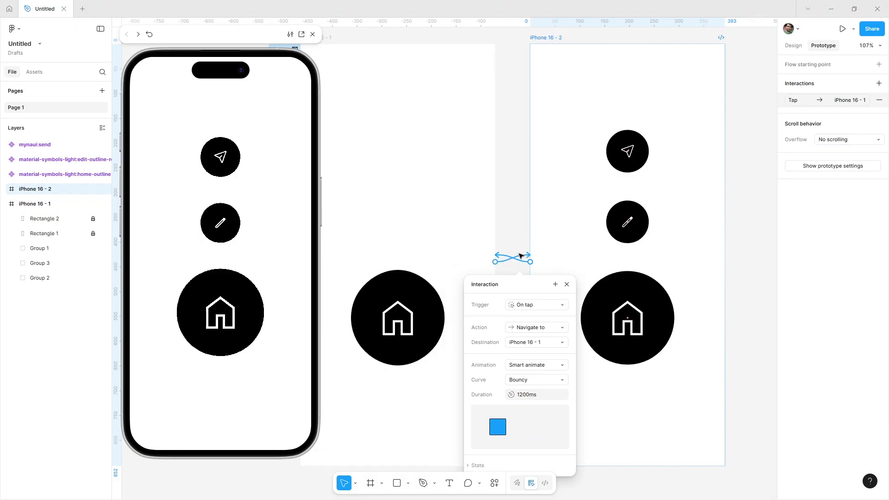
pyautogui.click(522, 256)
pyautogui.click(526, 393)
pyautogui.write('1200')
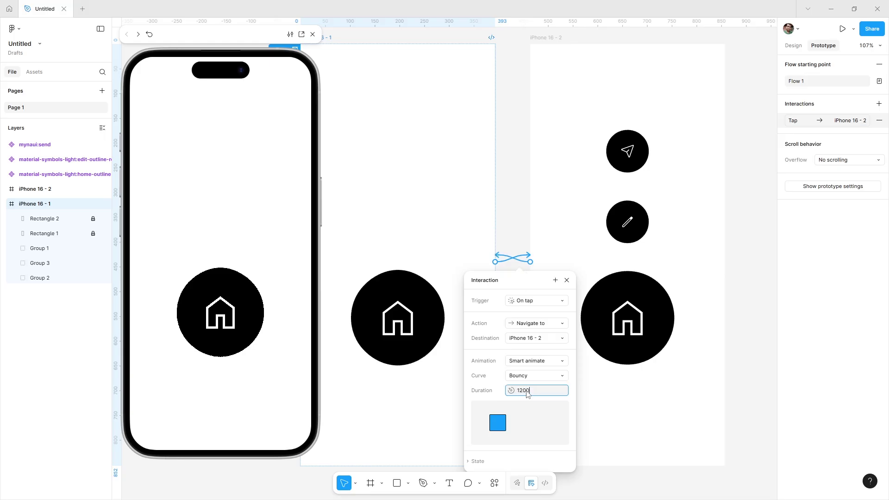
pyautogui.press('Return')
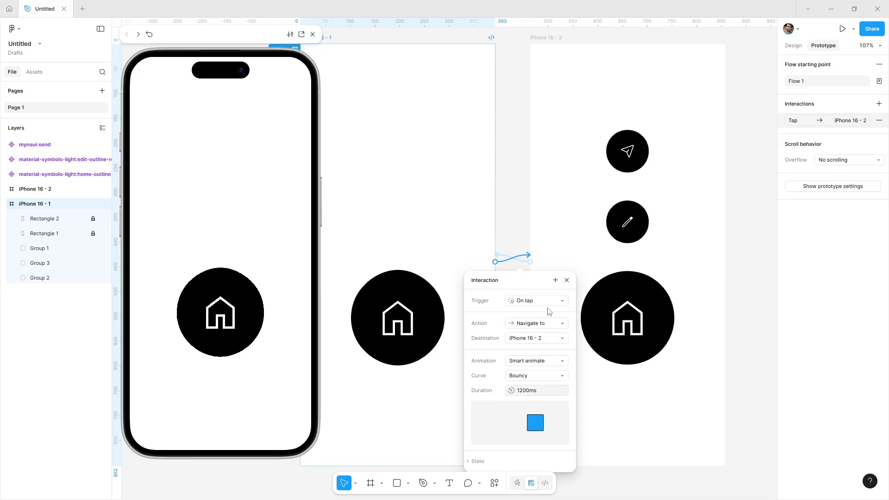
pyautogui.click(508, 235)
# - Test the 1200 ms Bouncy animation by tapping the home circle in the prototype preview, and close the preview
pyautogui.click(220, 319)
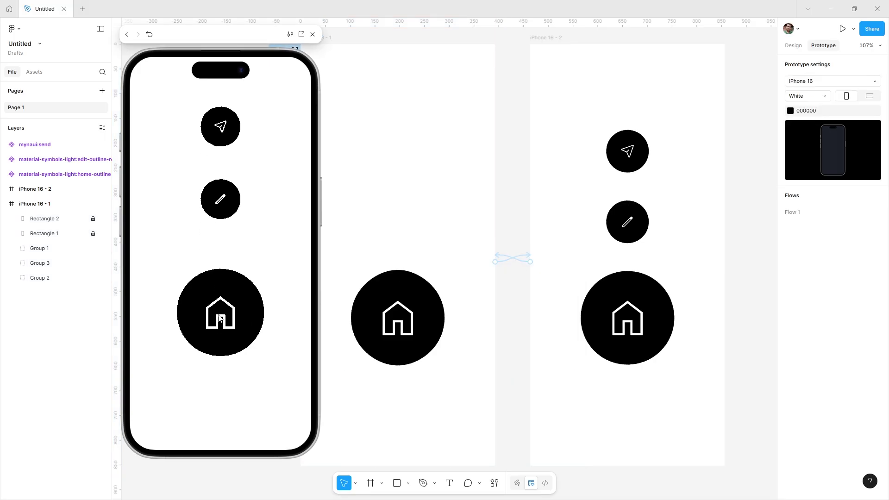
pyautogui.click(221, 318)
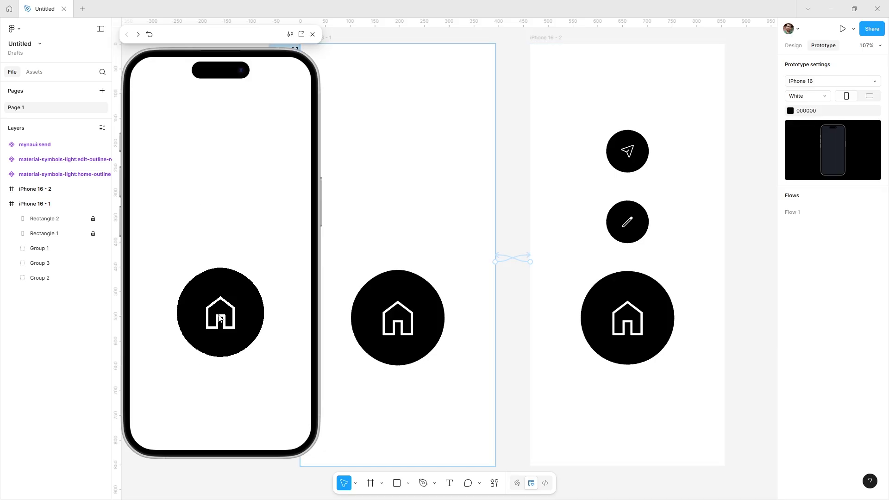
pyautogui.click(313, 33)
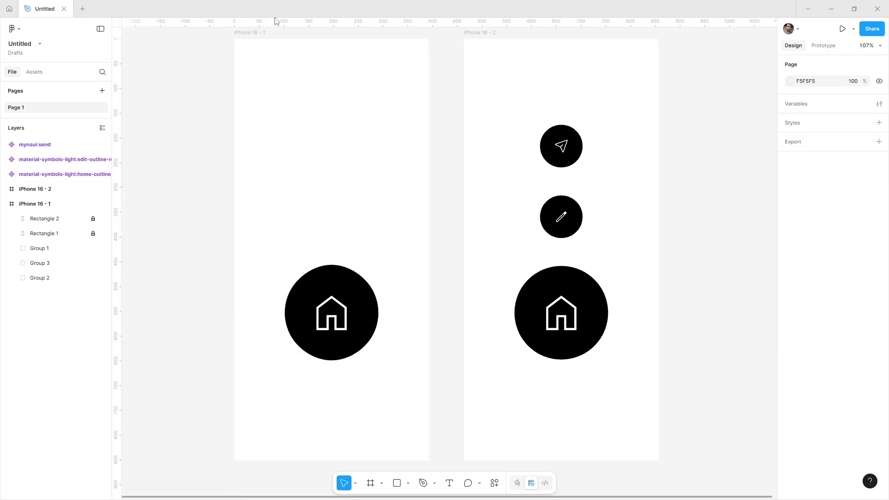
# - Present the prototype full screen from iPhone 16 - 1 and tap the home circle repeatedly to check the menu's expanding and collapsing
pyautogui.click(252, 32)
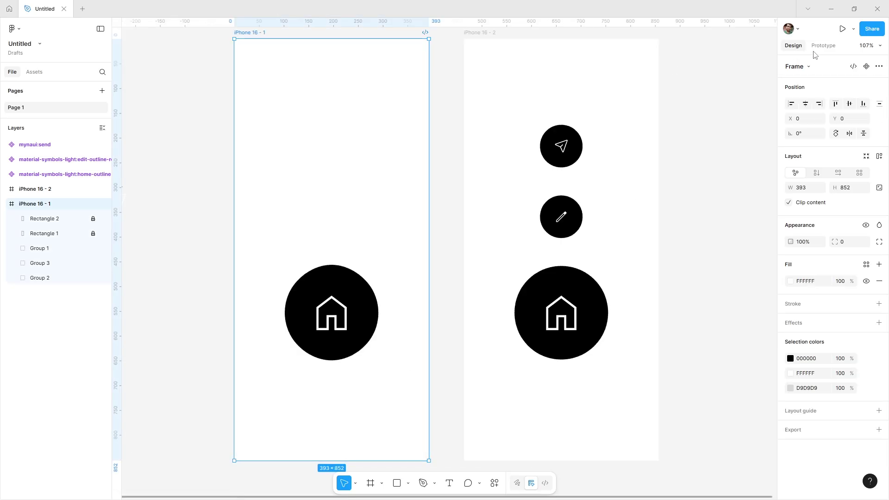
pyautogui.click(842, 29)
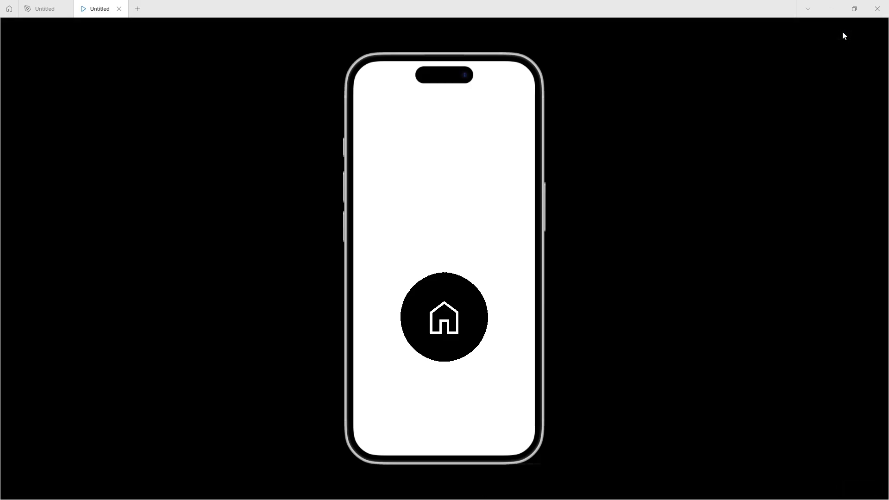
pyautogui.click(441, 318)
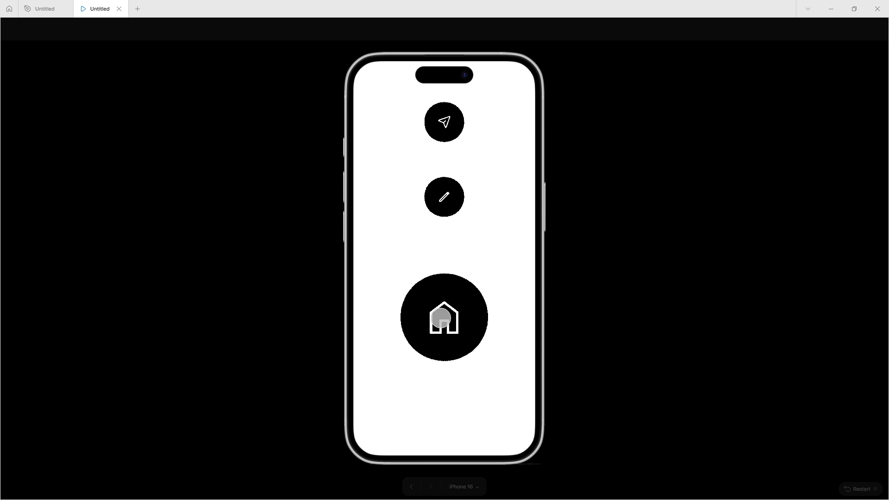
pyautogui.click(441, 318)
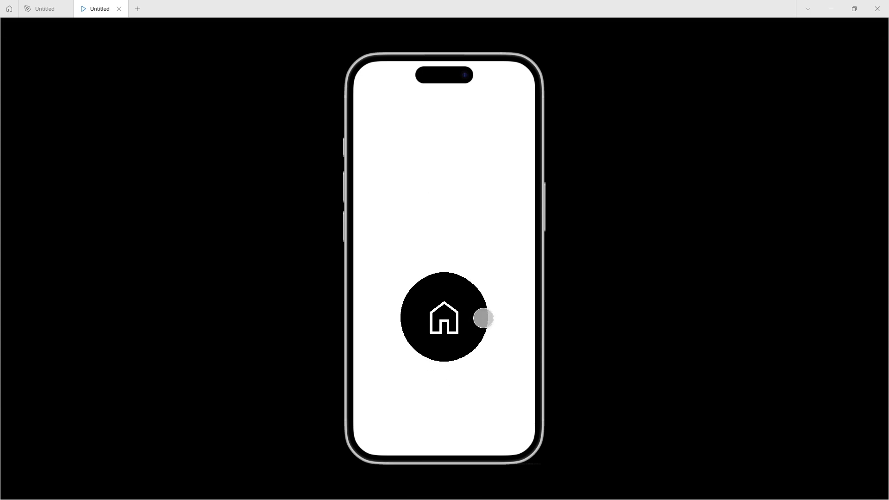
pyautogui.click(448, 308)
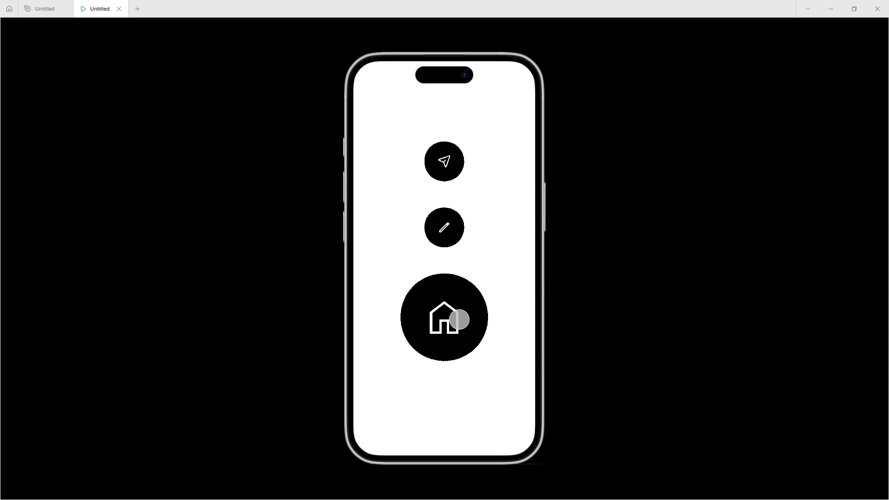
pyautogui.click(458, 317)
pyautogui.click(484, 322)
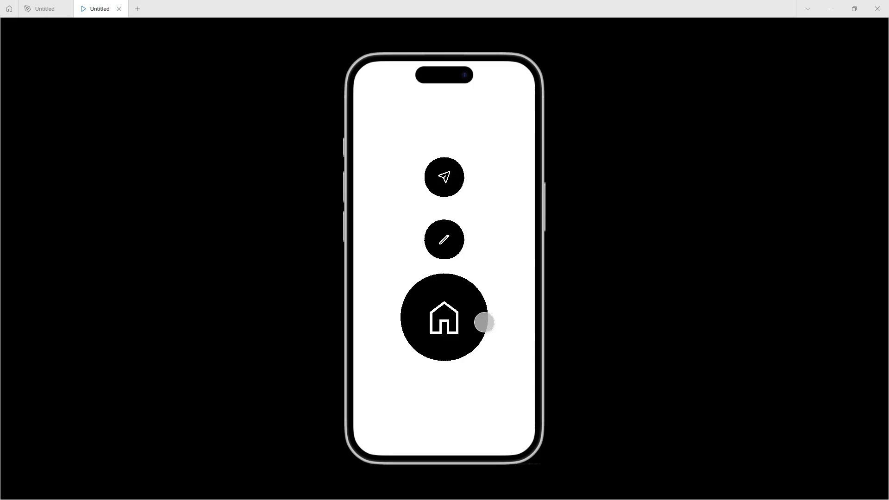
pyautogui.click(484, 322)
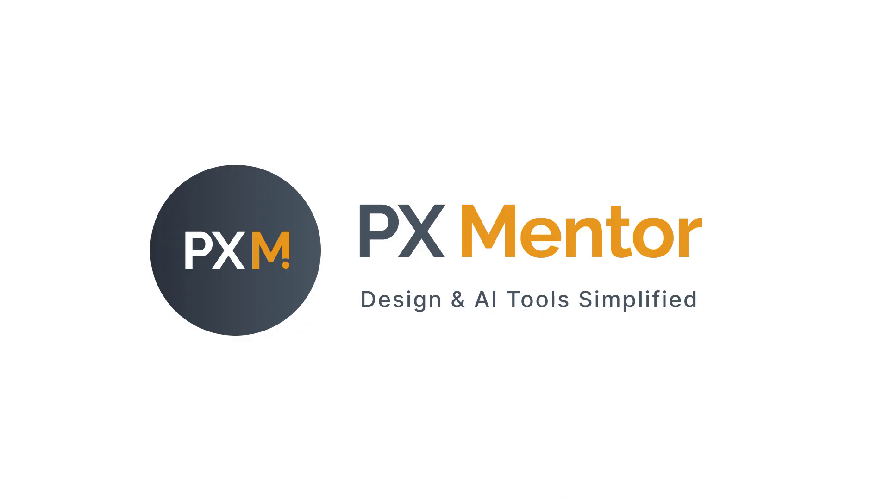